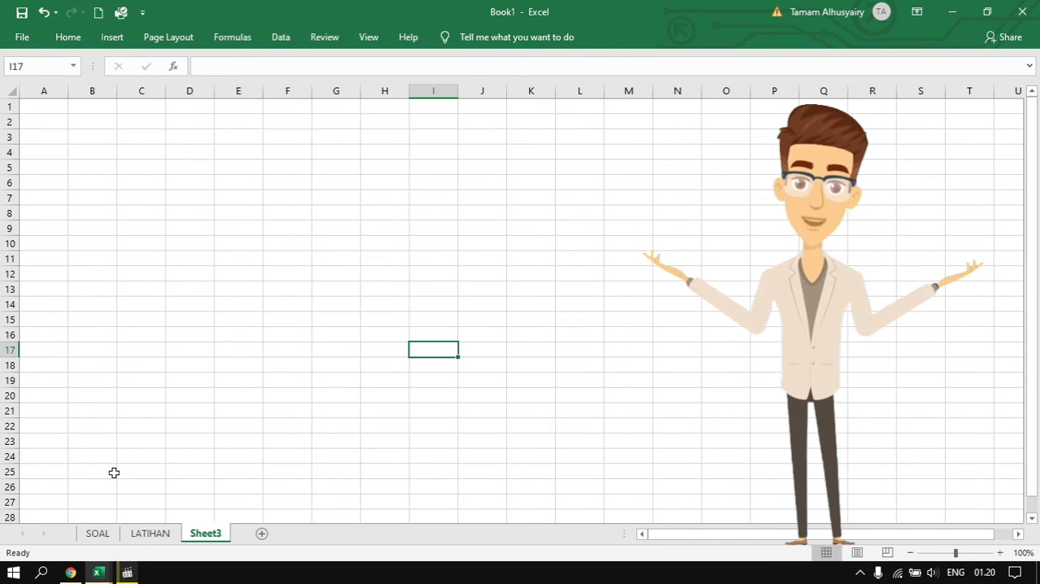
Open the LATIHAN sheet and examine the sales table's columns to be filled against the rules in the Keterangan soal notes
click(135, 534)
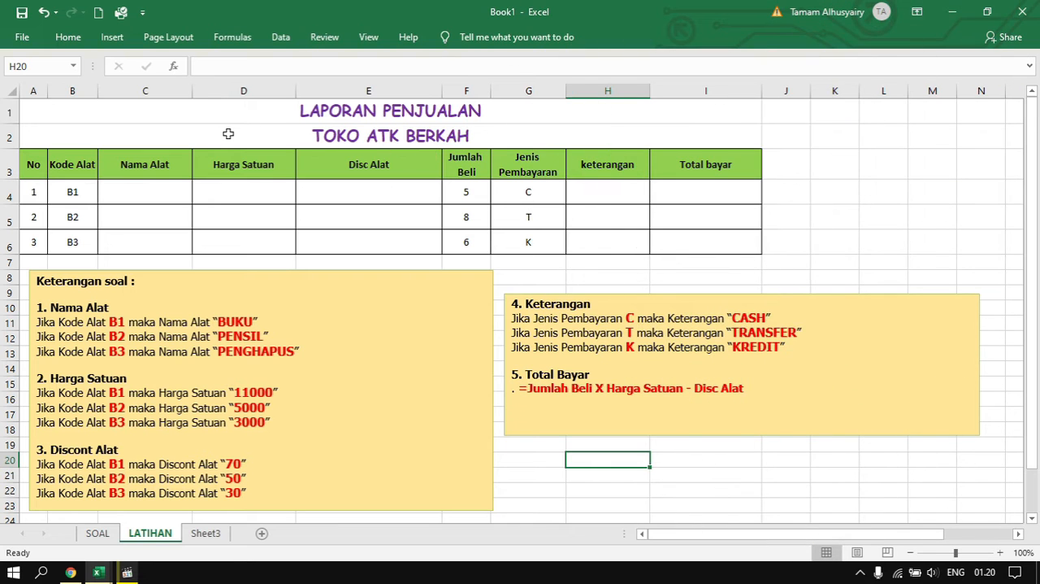
click(149, 189)
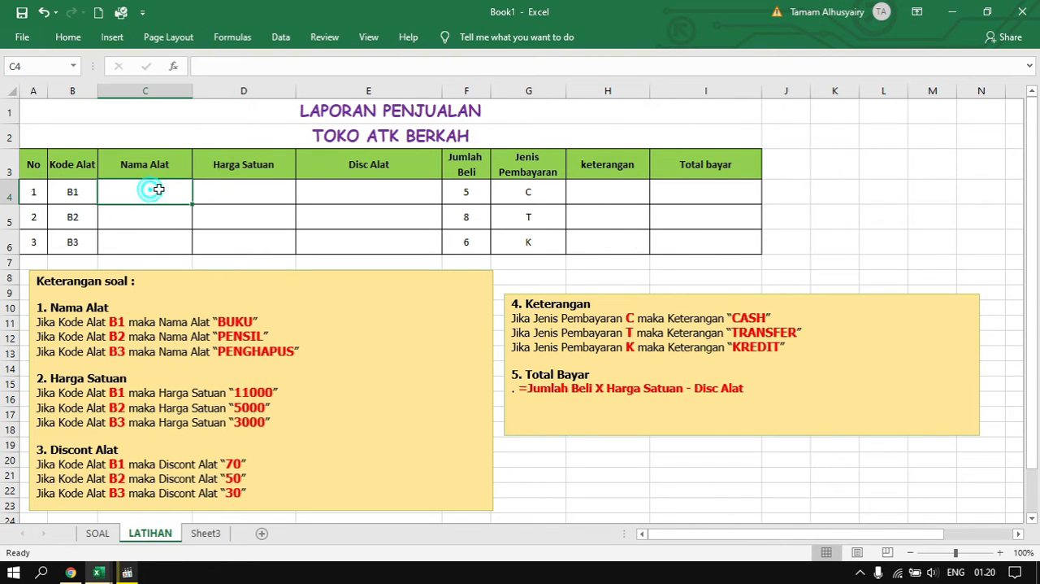
click(230, 186)
click(379, 187)
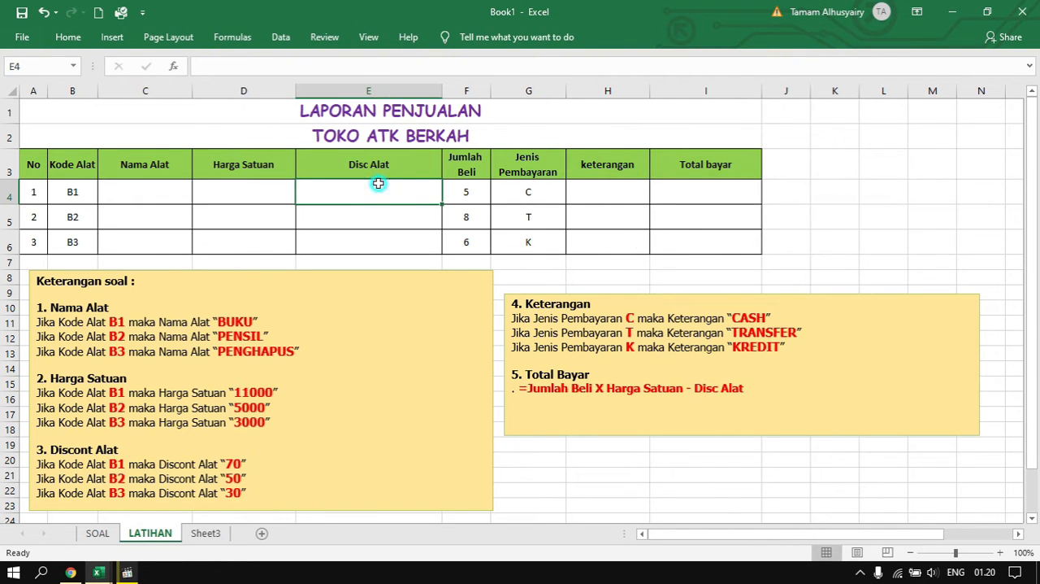
click(631, 186)
click(697, 186)
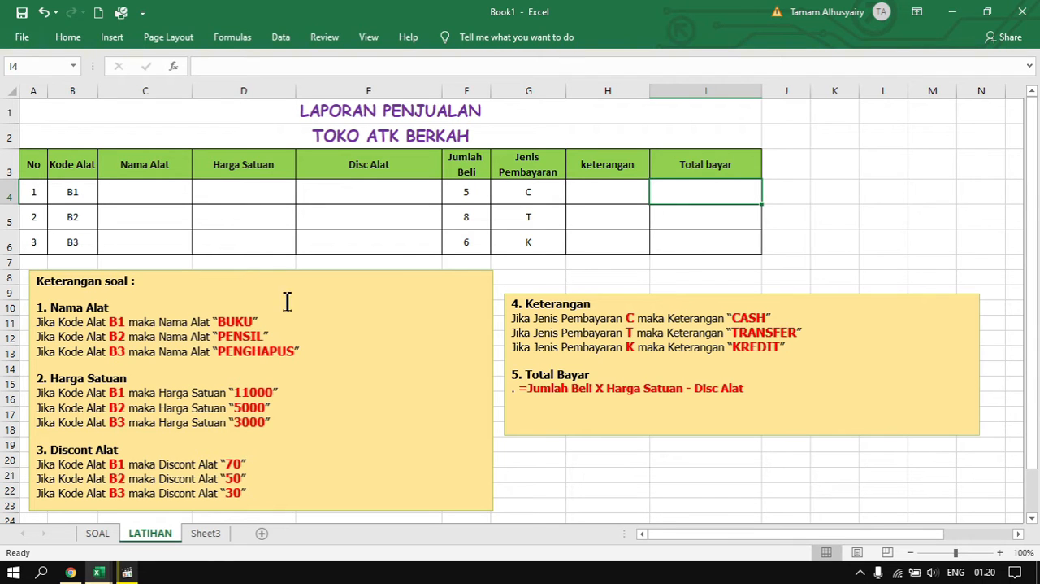
click(267, 188)
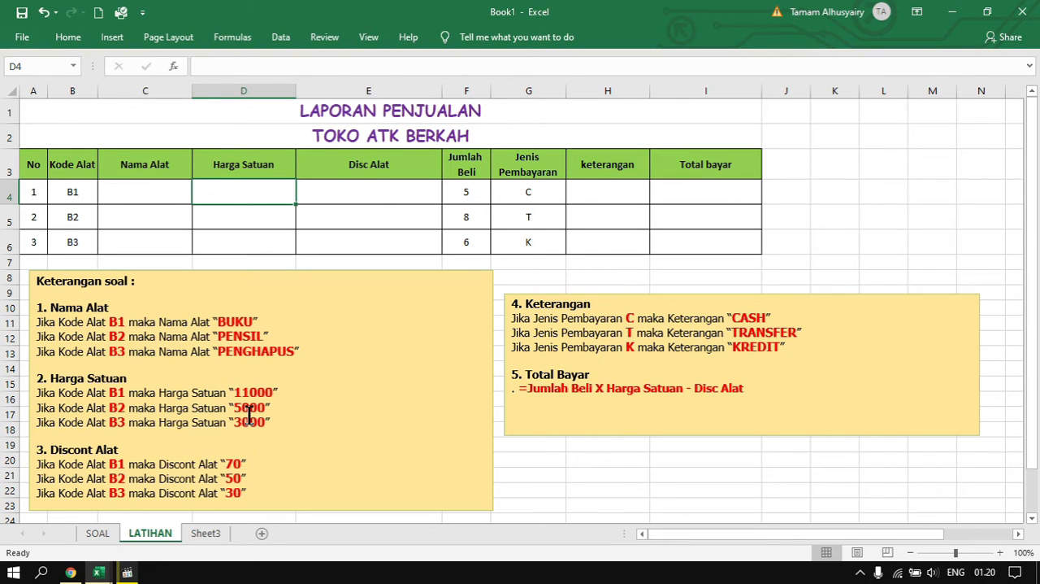
click(424, 191)
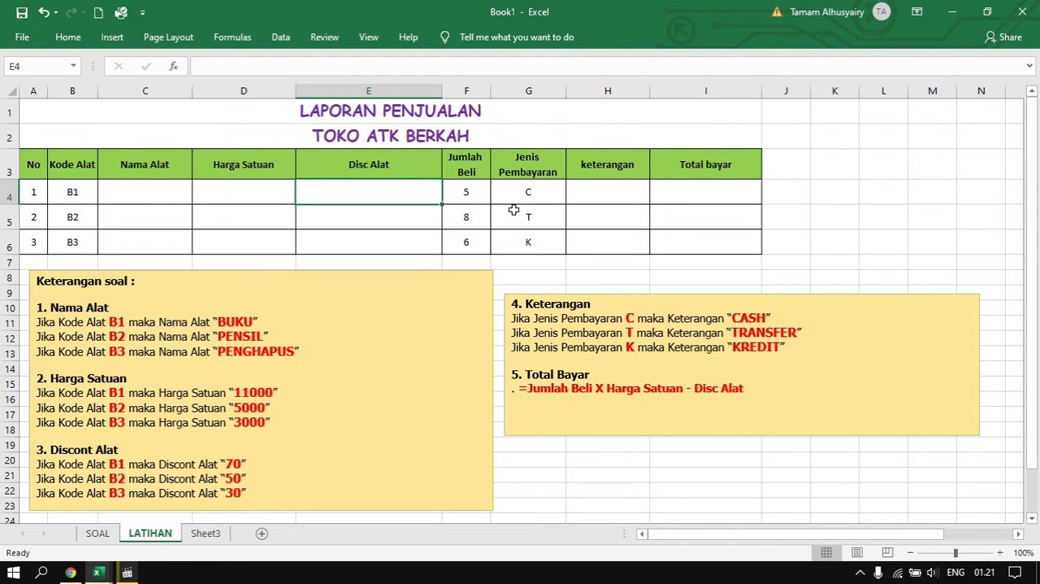
click(538, 194)
click(600, 184)
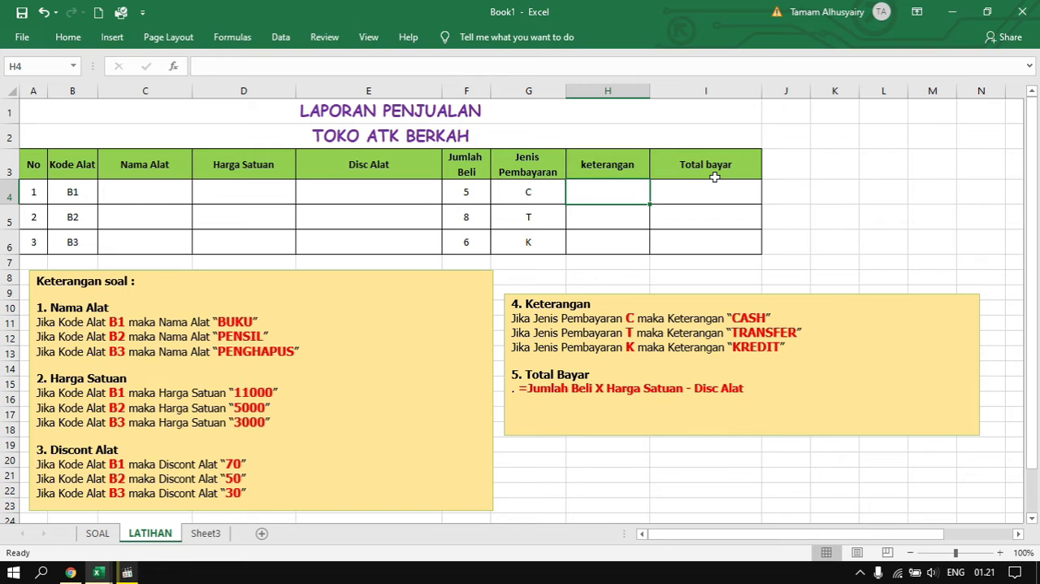
click(467, 186)
mouse_move(467, 189)
mouse_down()
mouse_move(467, 241)
mouse_move(474, 198)
mouse_up()
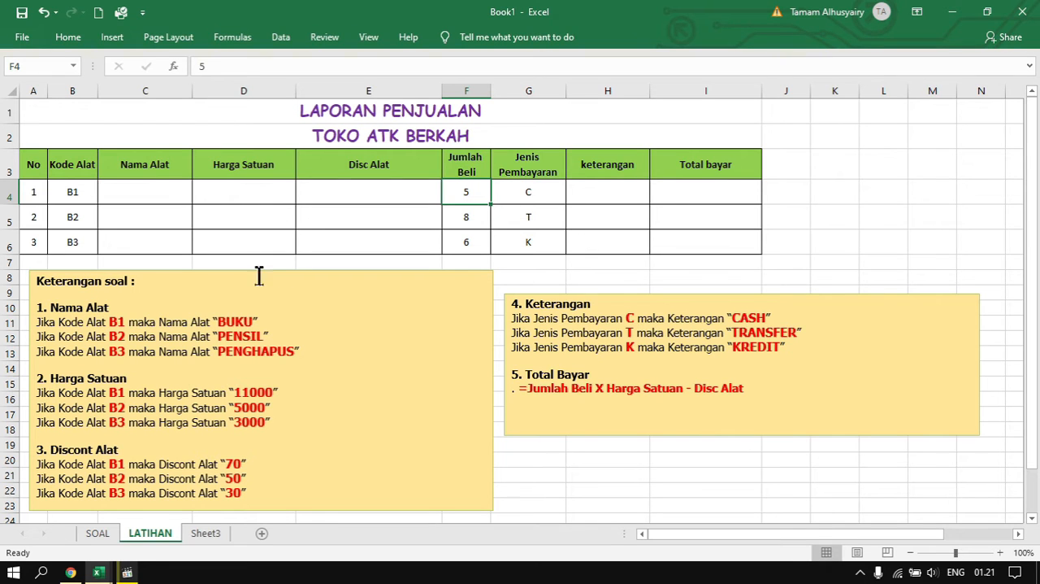
Begin an IF formula in C4 under Nama Alat that returns "BUKU" when B4 equals "B1", using semicolon separators
click(152, 192)
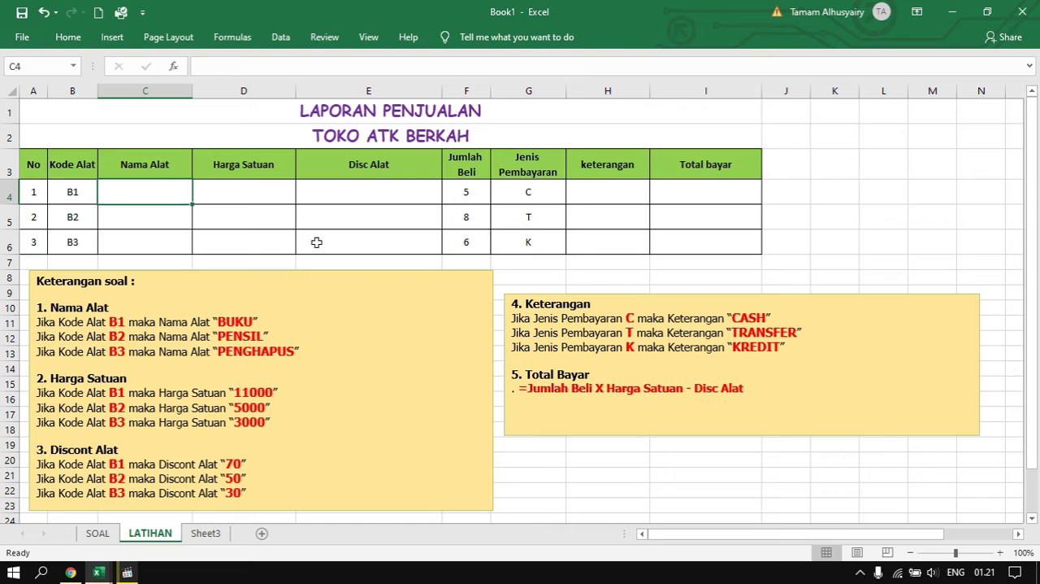
text(=IF()
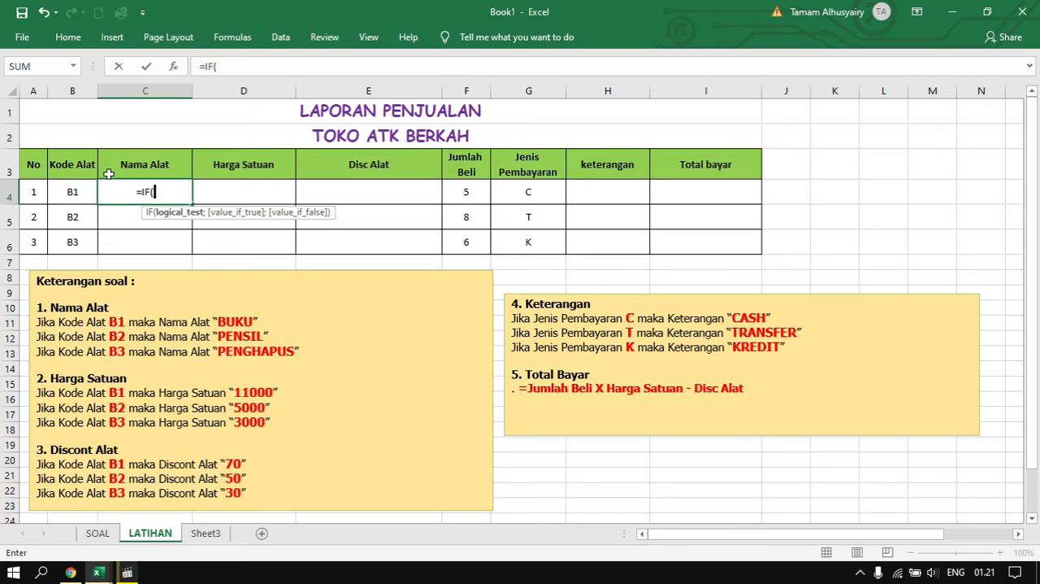
click(70, 191)
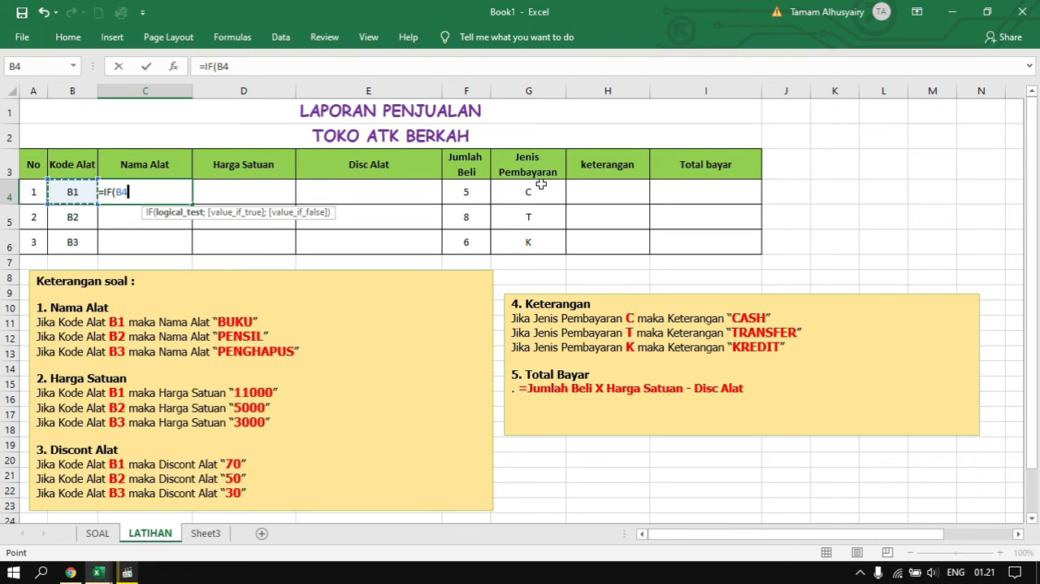
text(=)
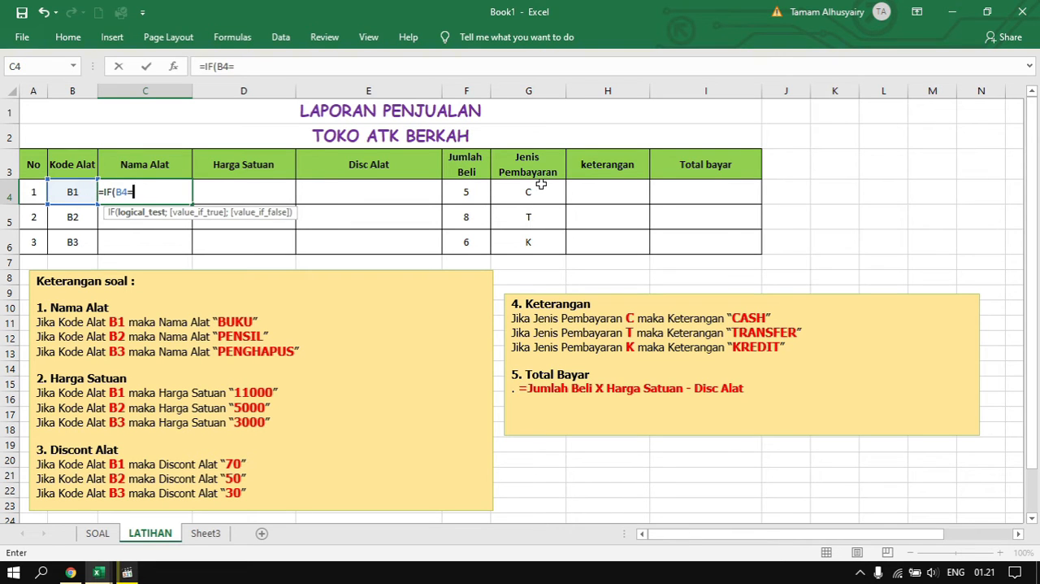
text(")
text(")
text(B1)
text(")
text(;)
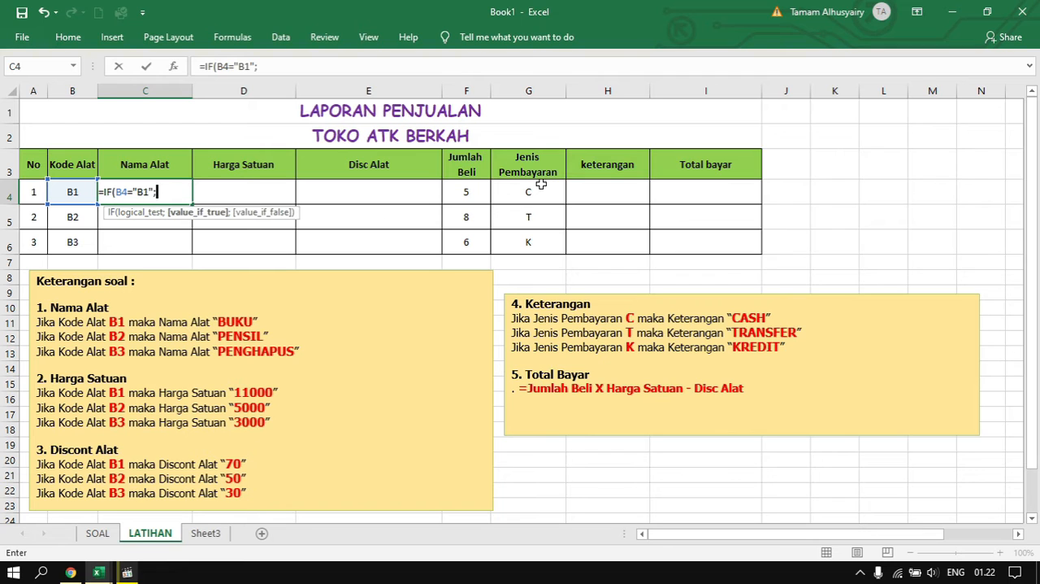
text("BUKU";)
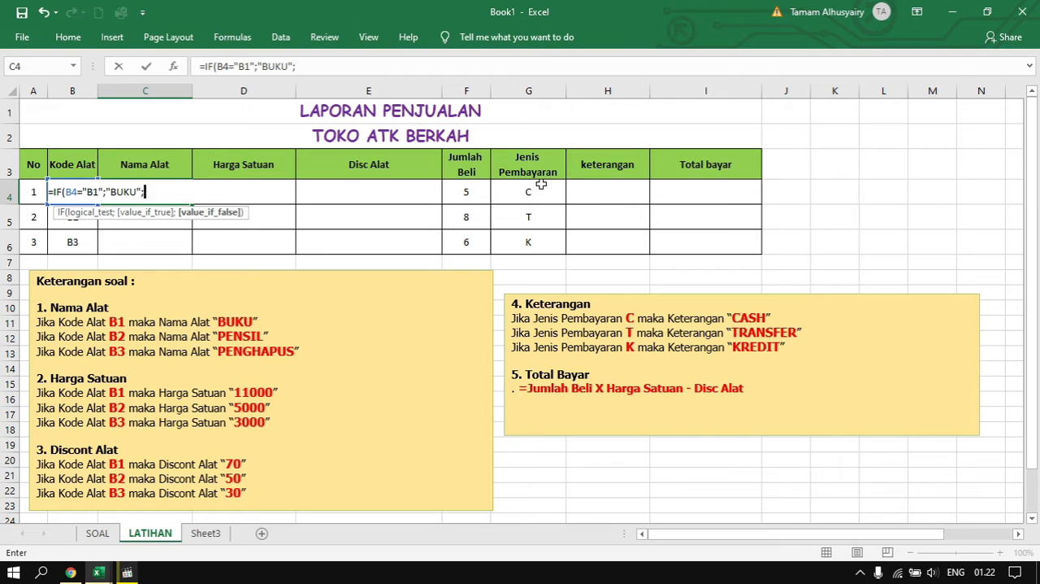
text(IF()
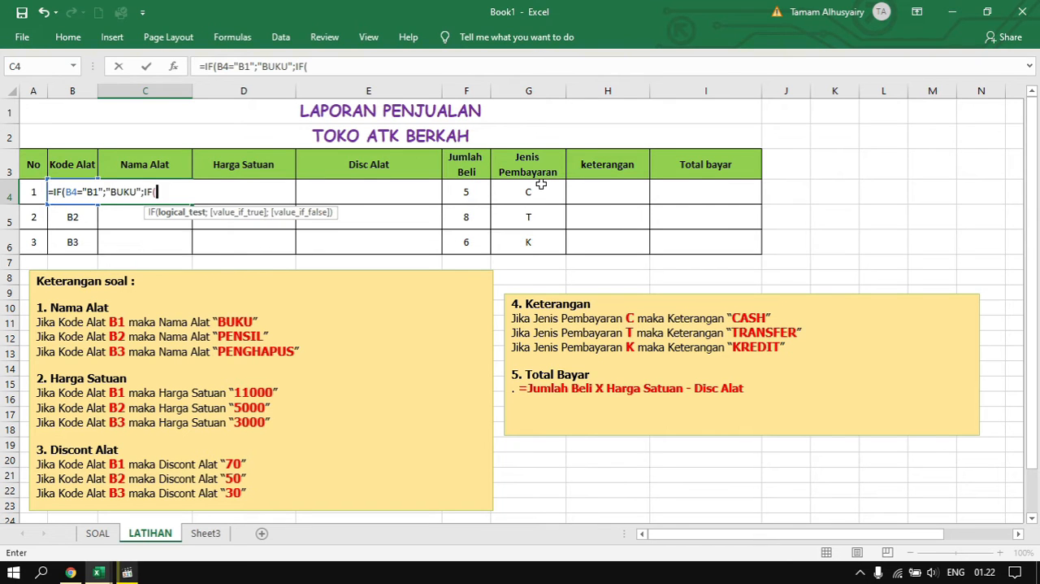
text(B4="B2";")
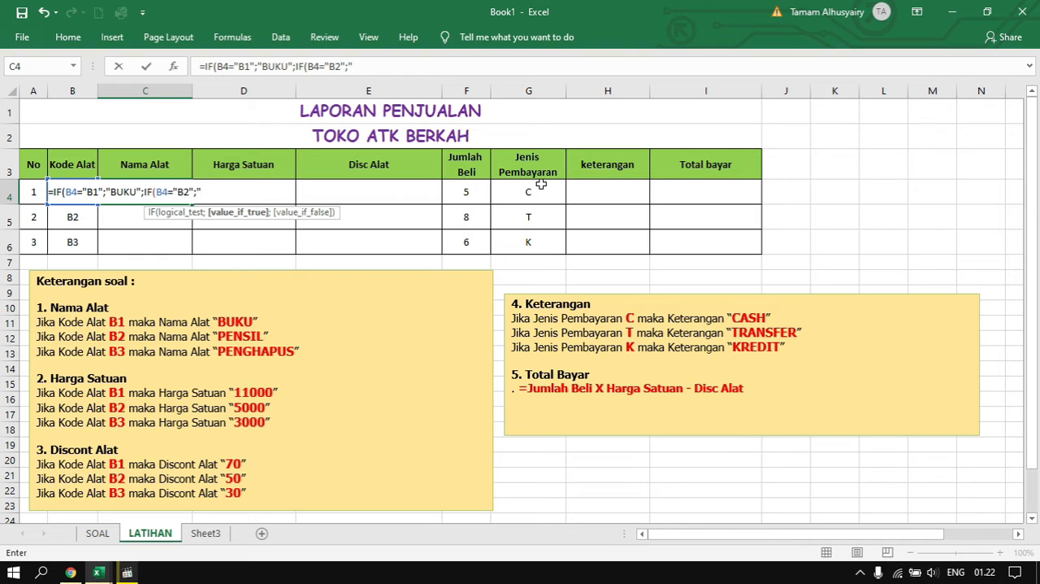
text(PENSIL";)
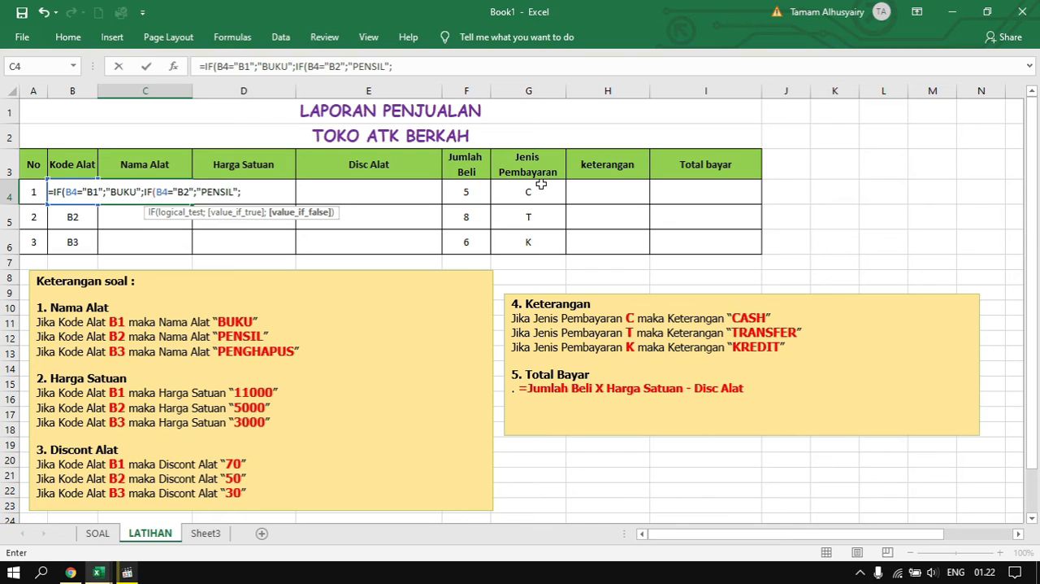
text(IF)
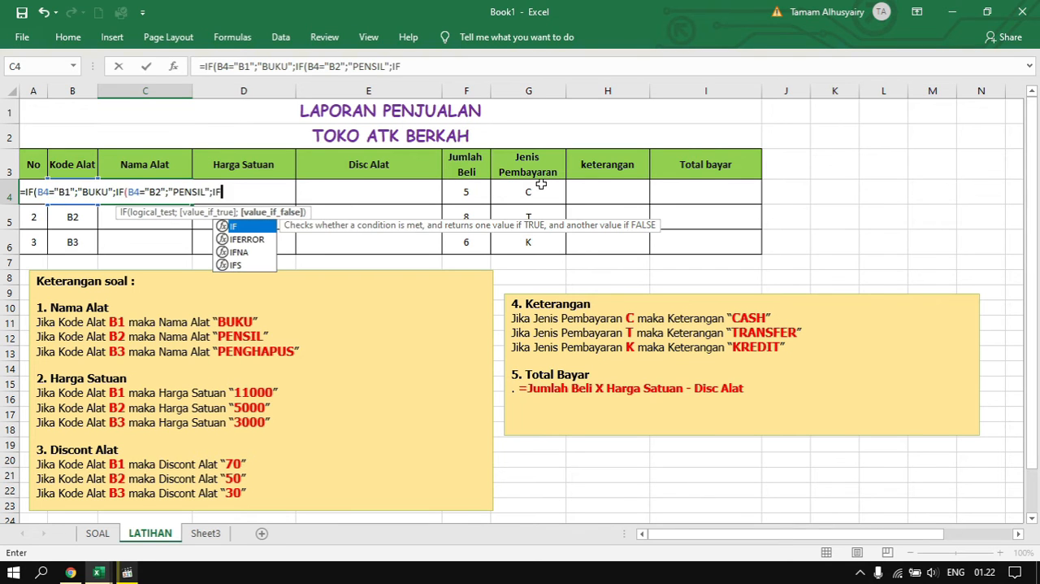
text(()
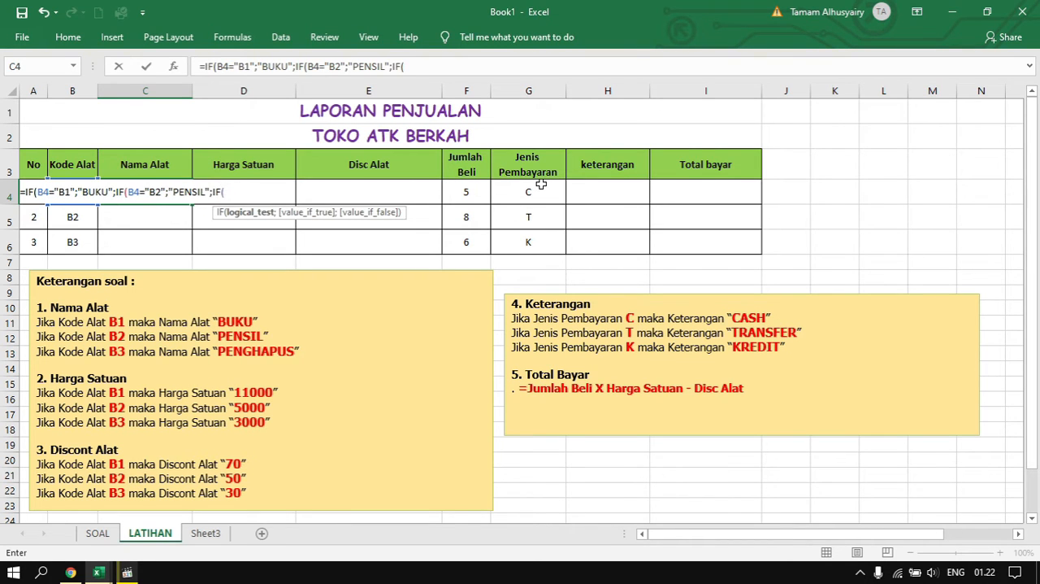
text(B4)
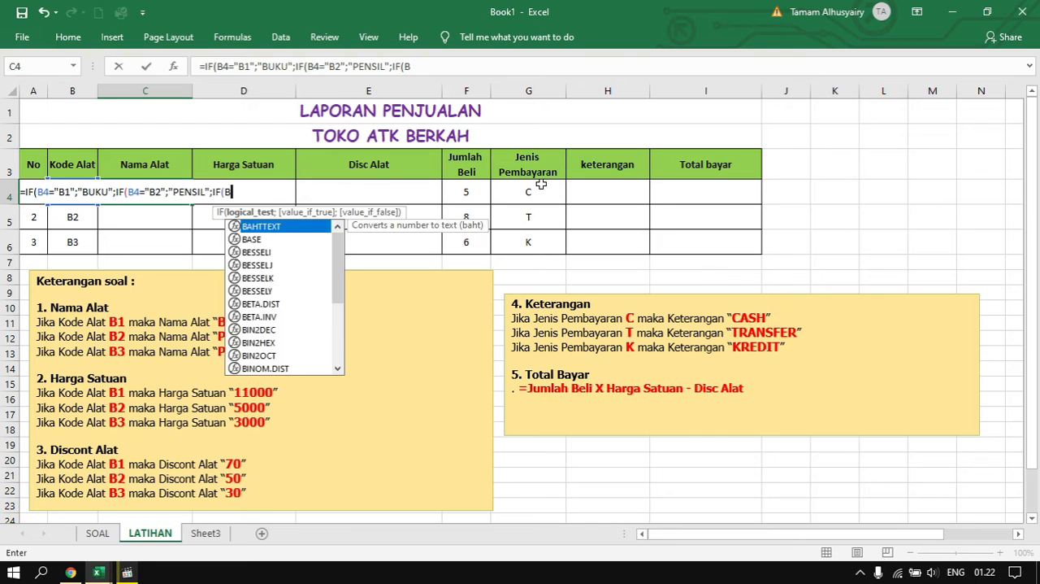
text(=)
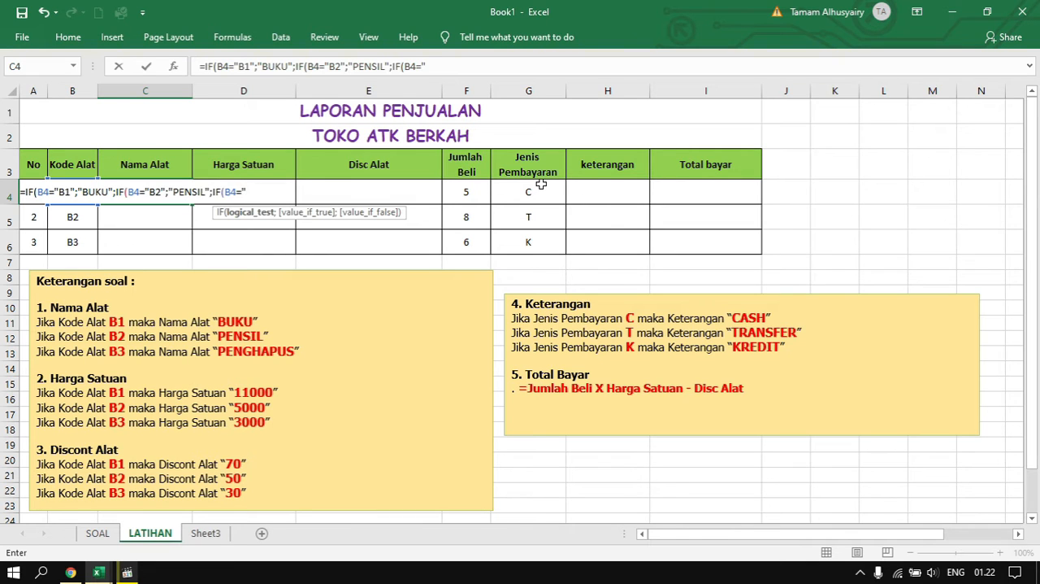
Nest a third IF in the C4 formula that returns "PENGHAPUS" when B4 equals "B3"
text("B3";)
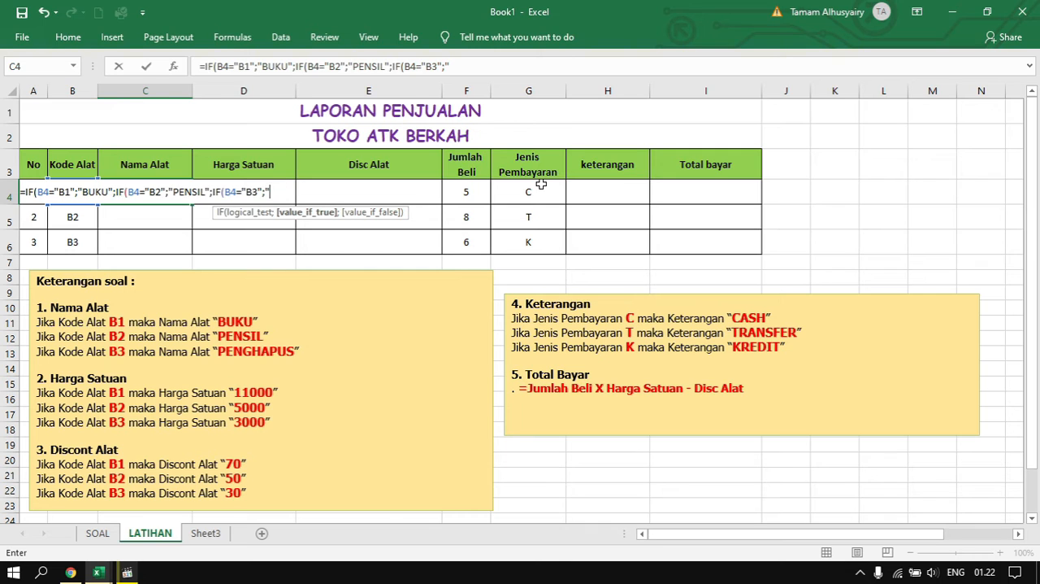
text(")
text(PENGH)
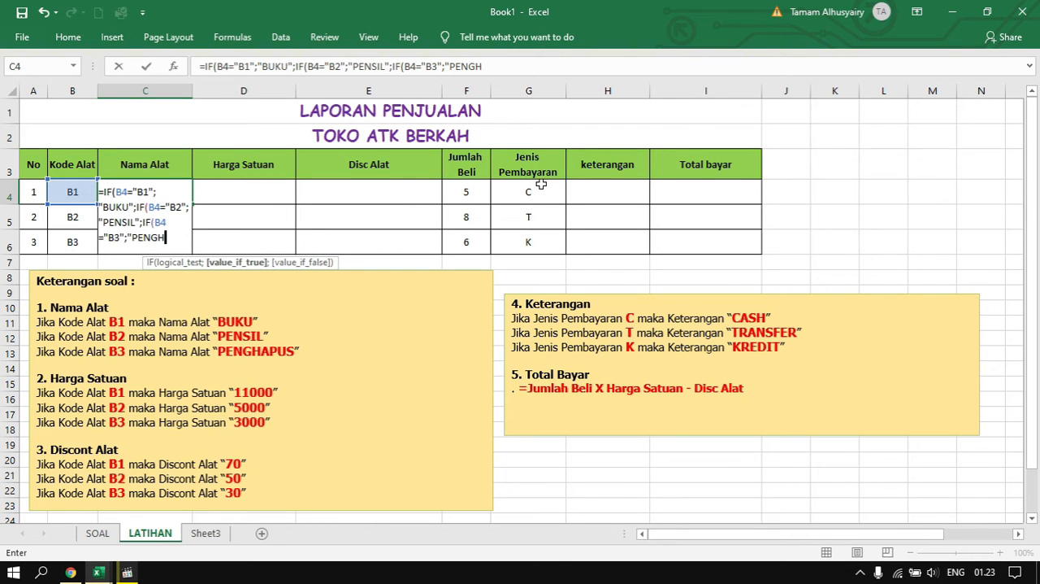
text(APUS")
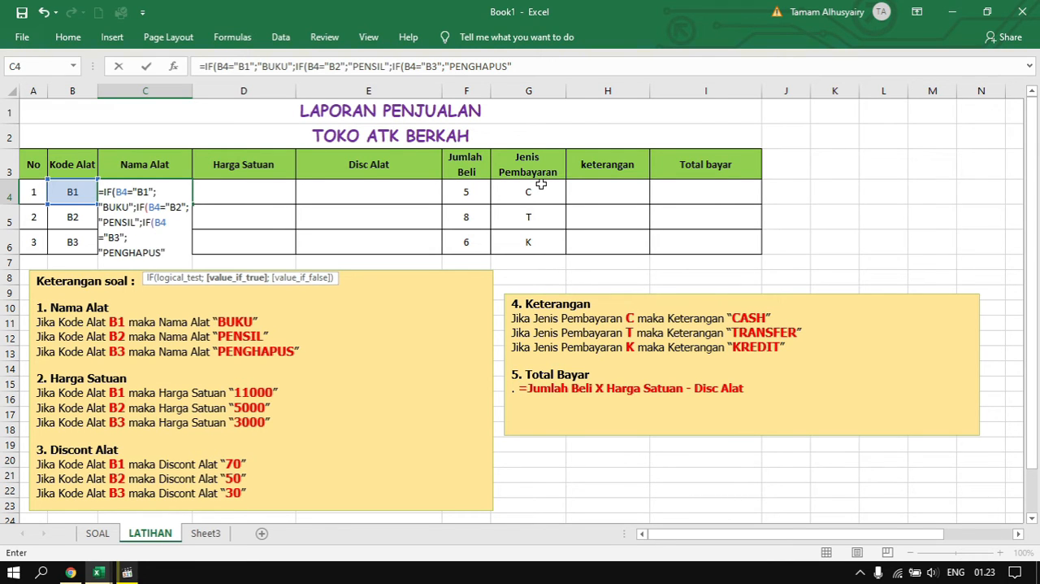
text())))
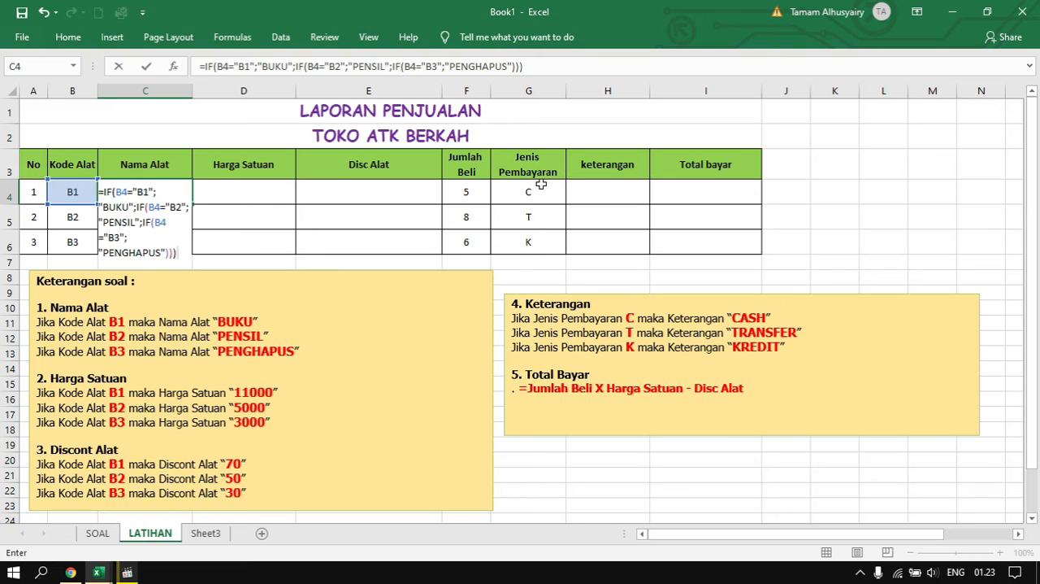
Close the three nested IFs in C4, enter the formula, and fill it down through C6
key(Return)
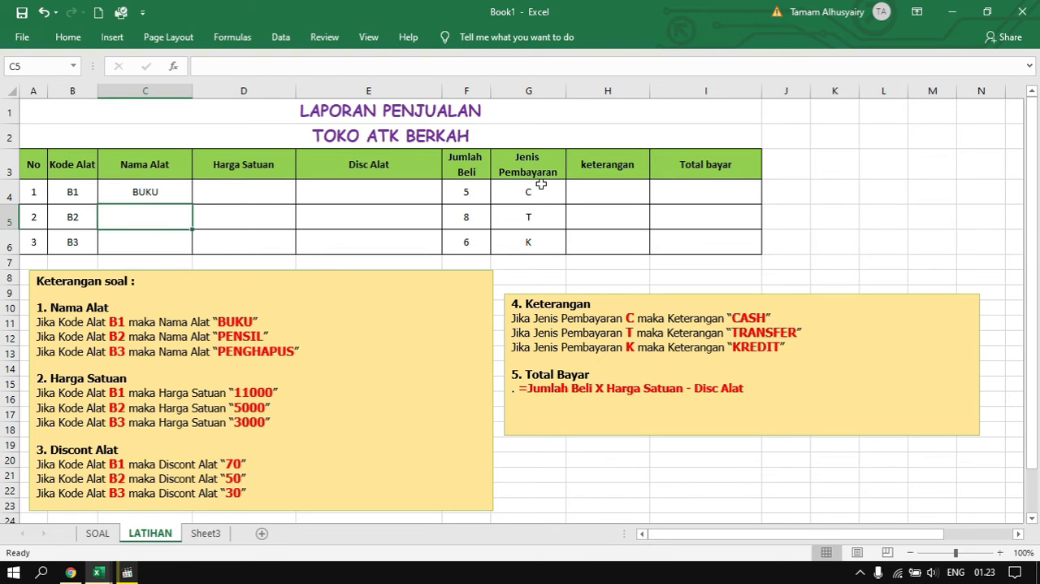
click(172, 192)
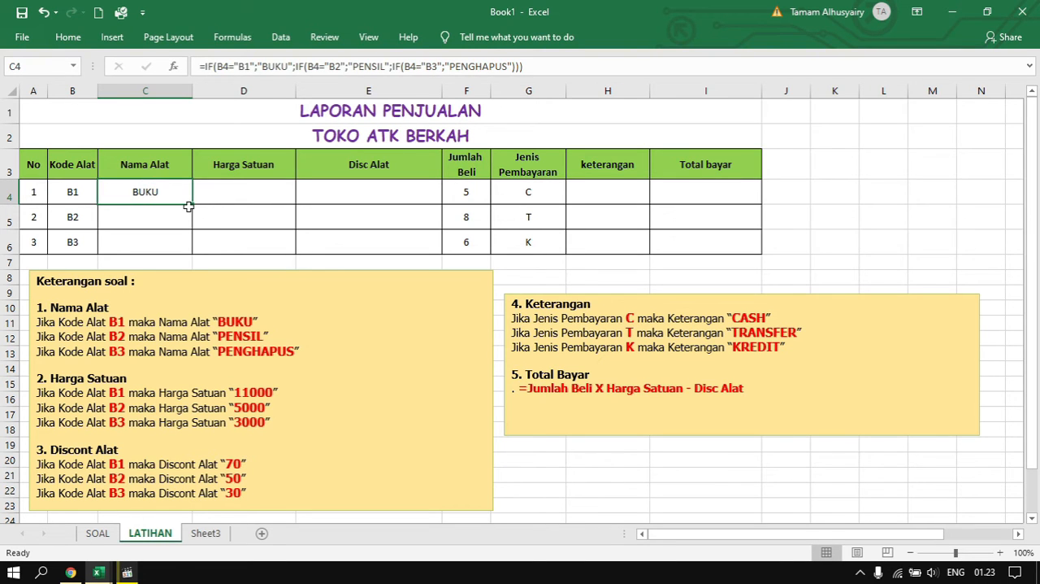
drag(188, 205, 183, 241)
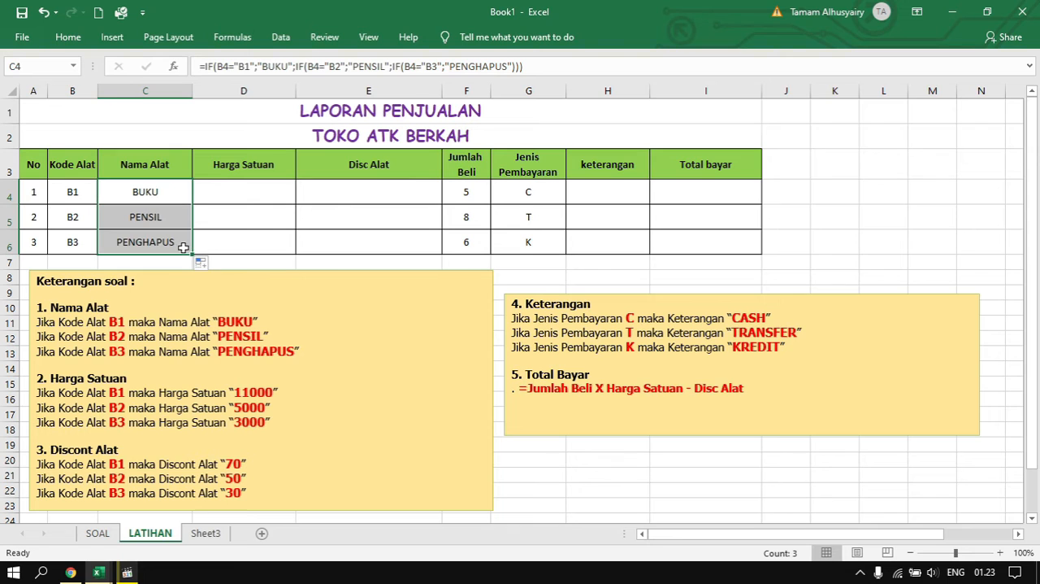
Begin an IF formula in D4 under Harga Satuan that returns "11000" when B4 equals "B1", using semicolon separators
click(244, 192)
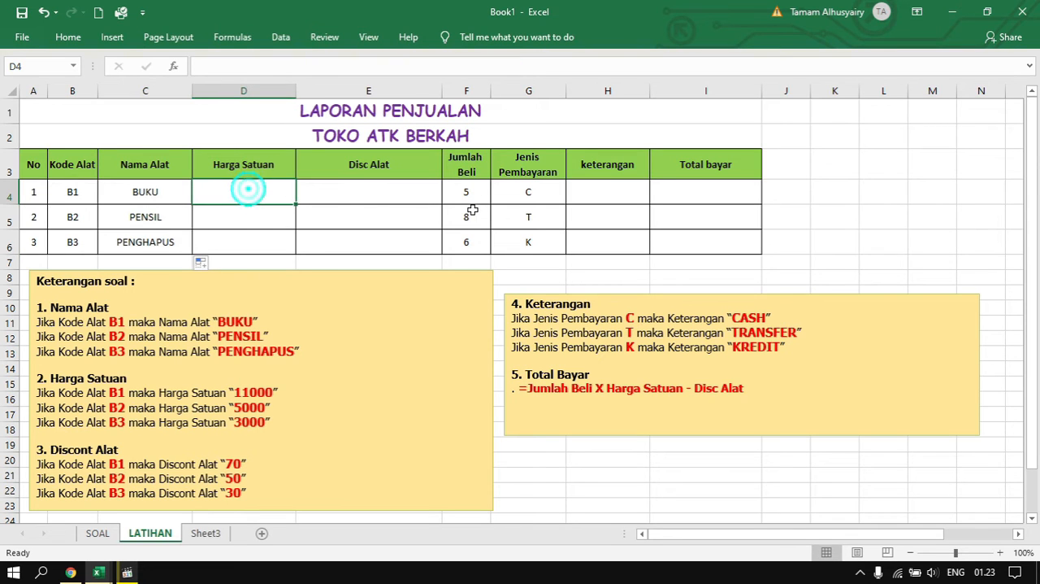
text(=)
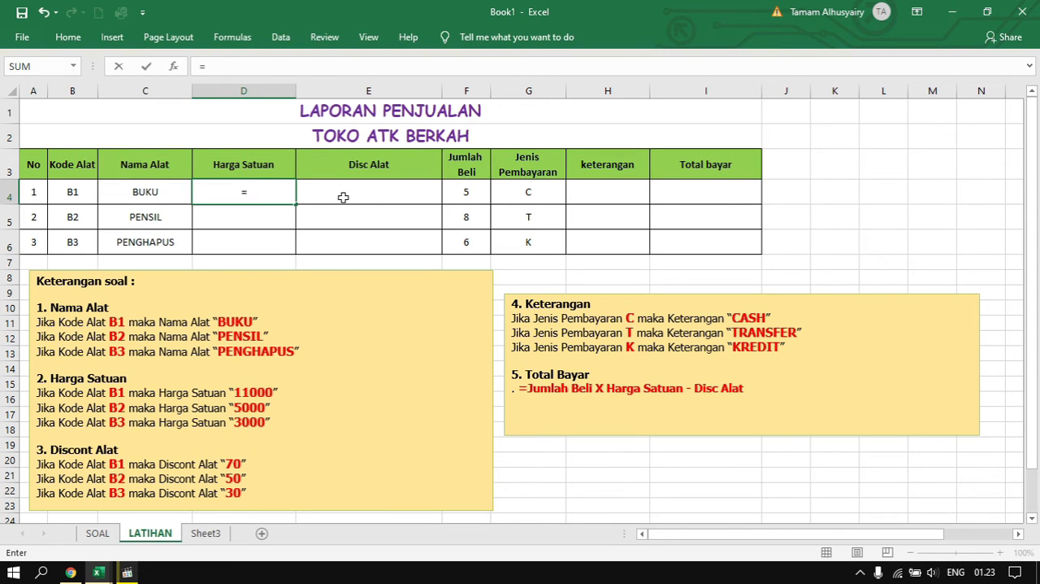
text(IF)
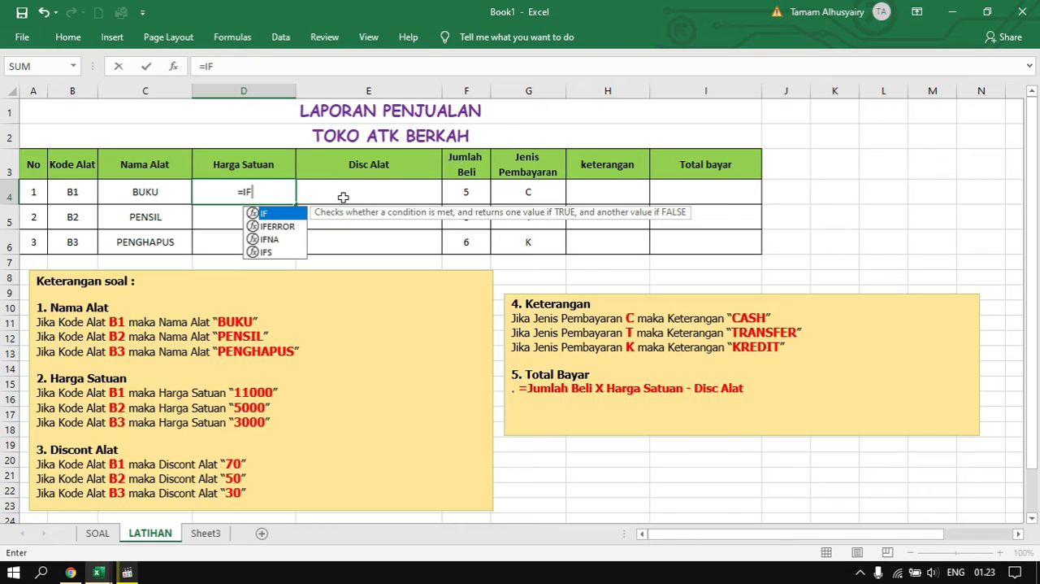
text(()
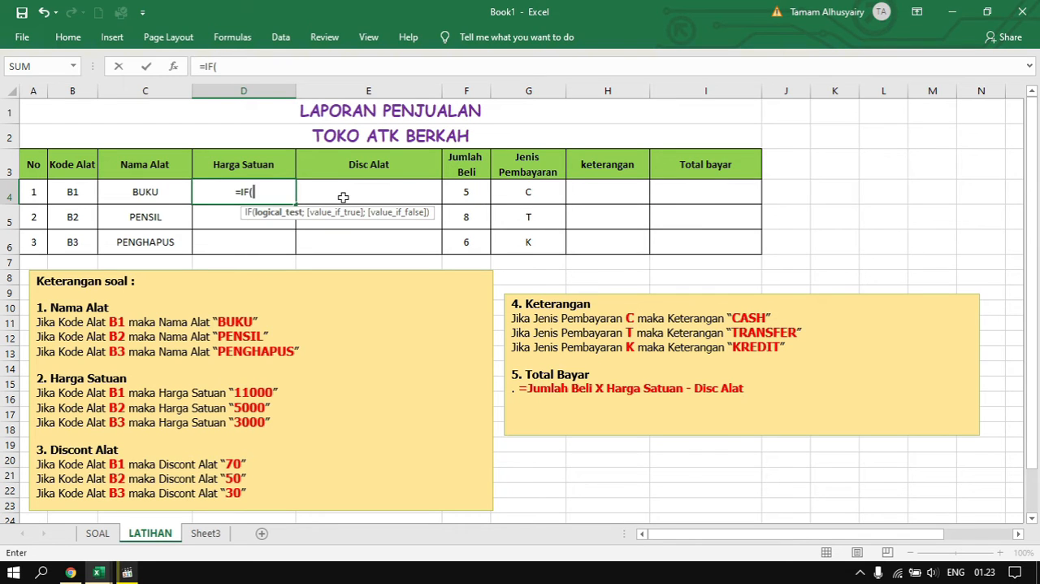
click(83, 187)
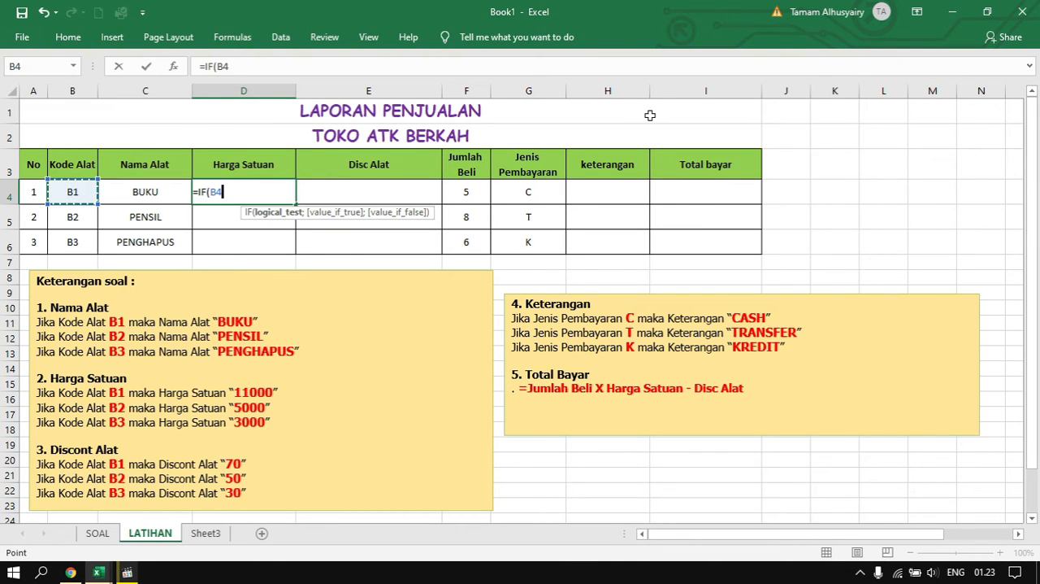
text(=)
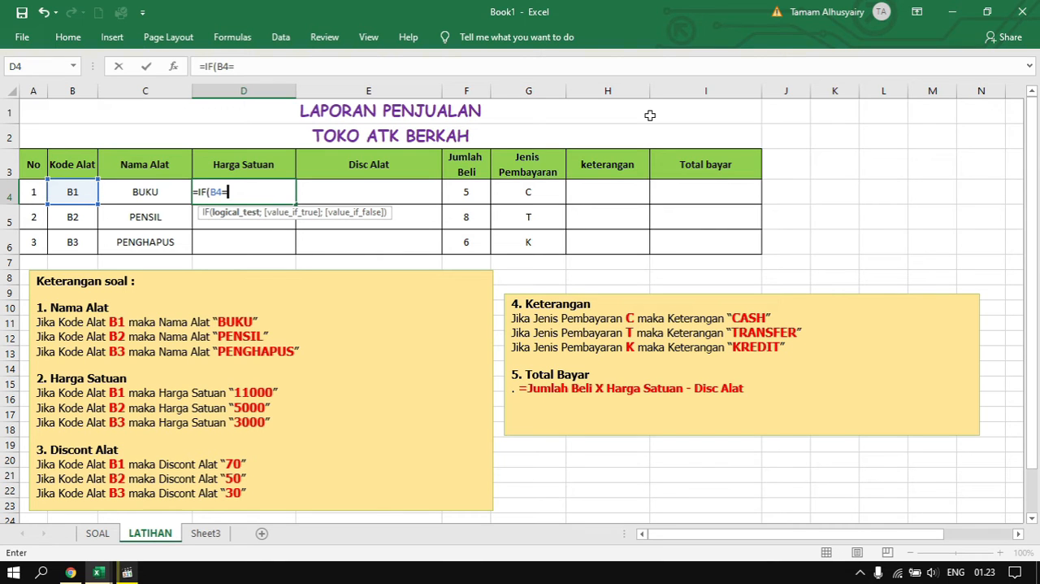
text("B1";")
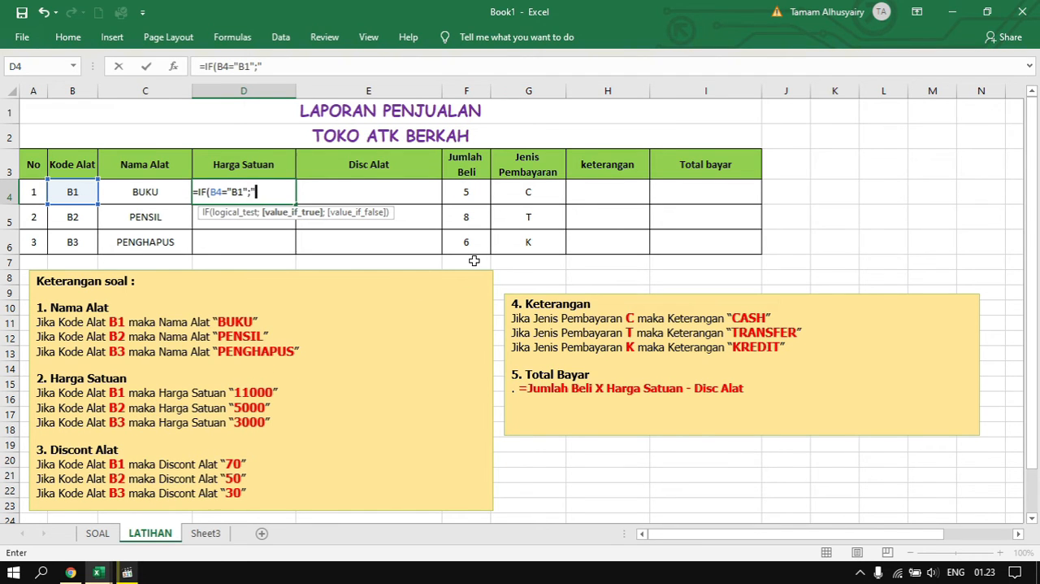
text(11000";)
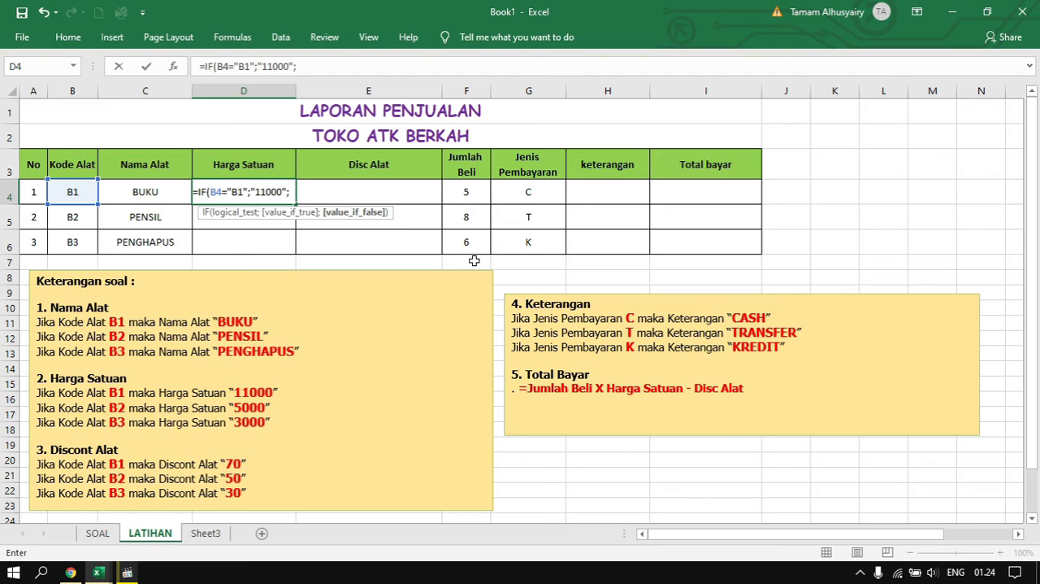
text(I)
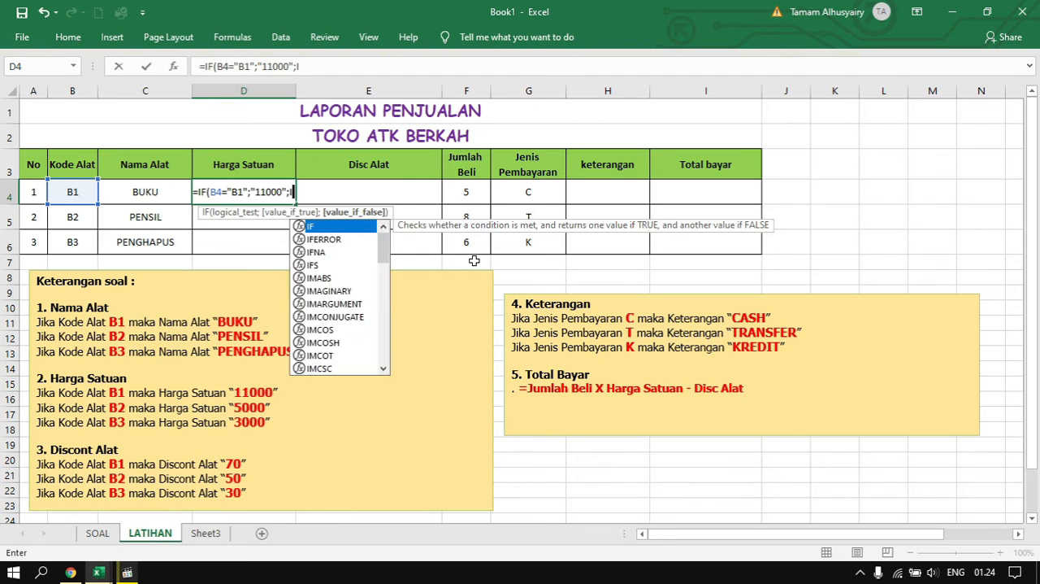
text(F()
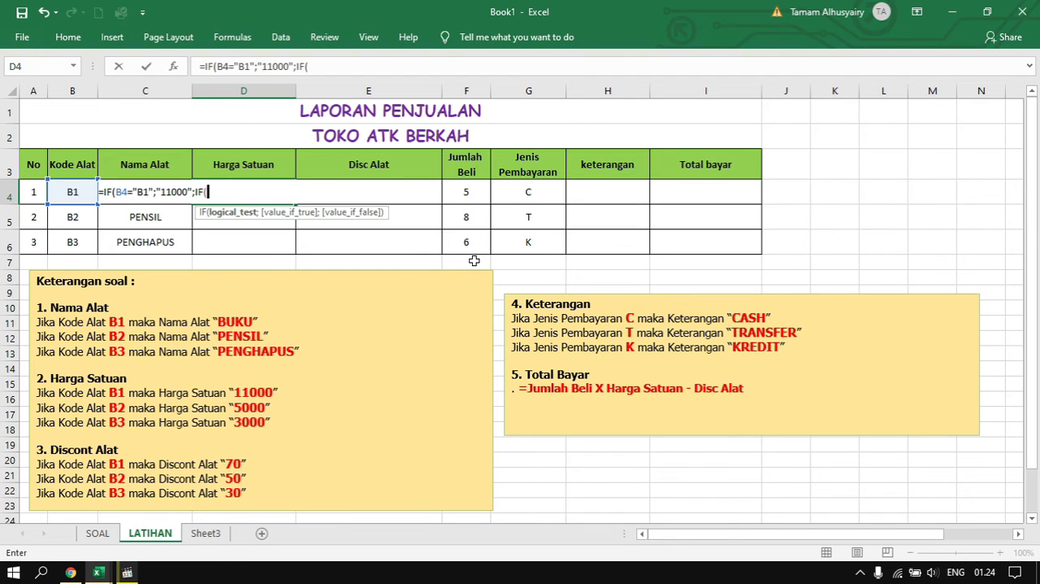
text(B4=)
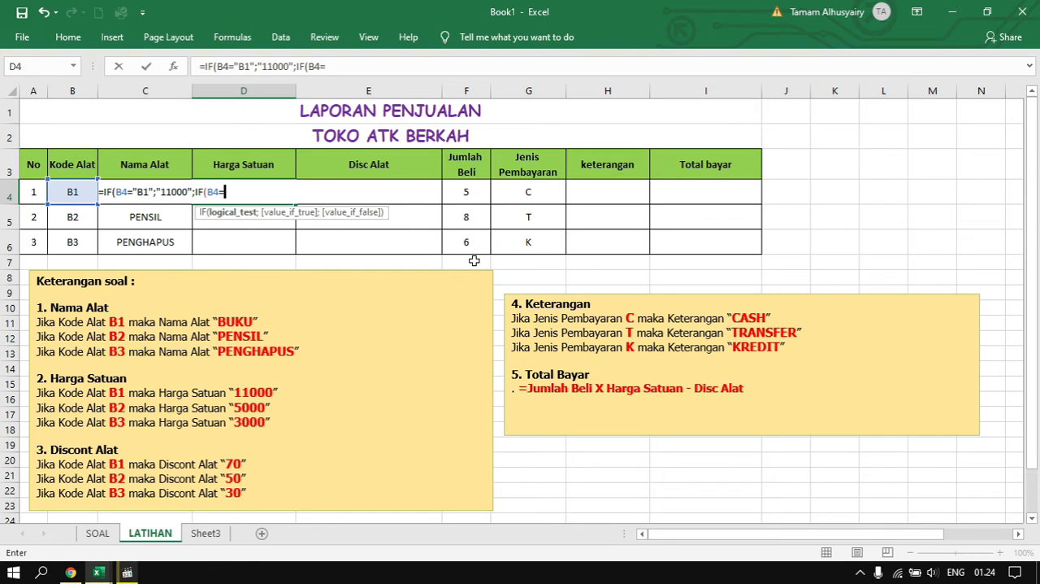
text("B2";)
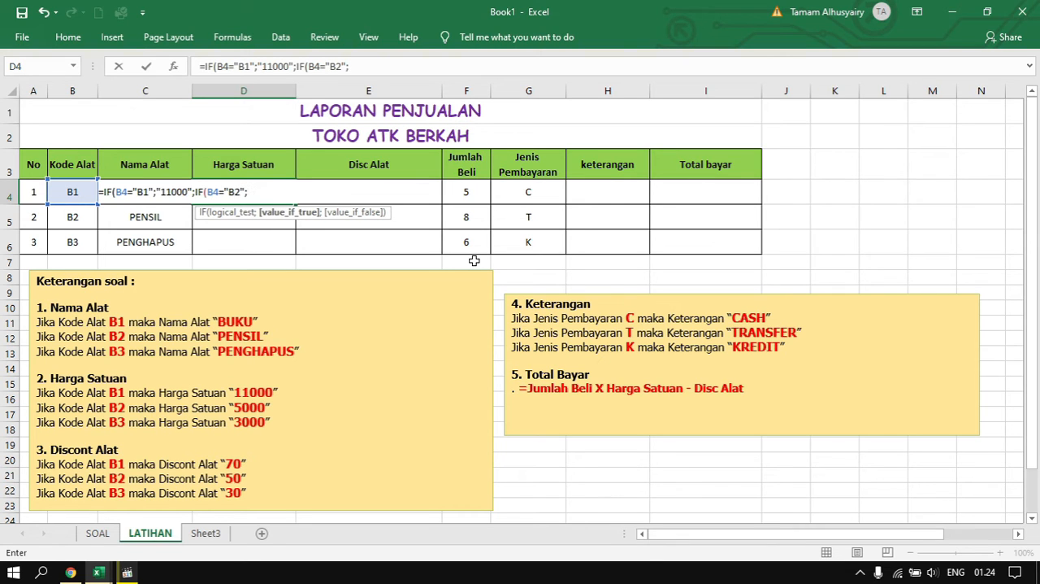
text("5000";)
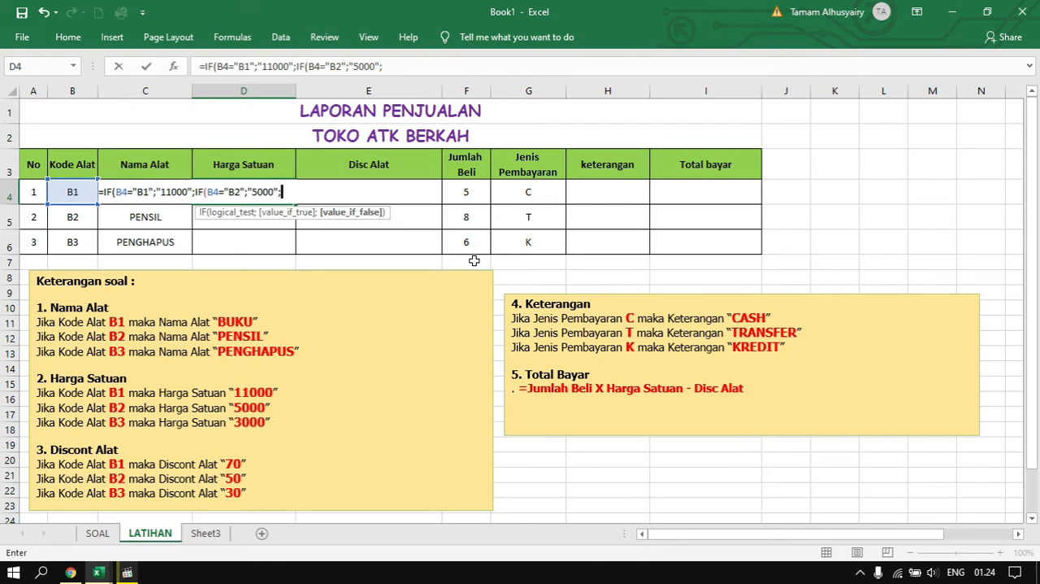
text(IF)
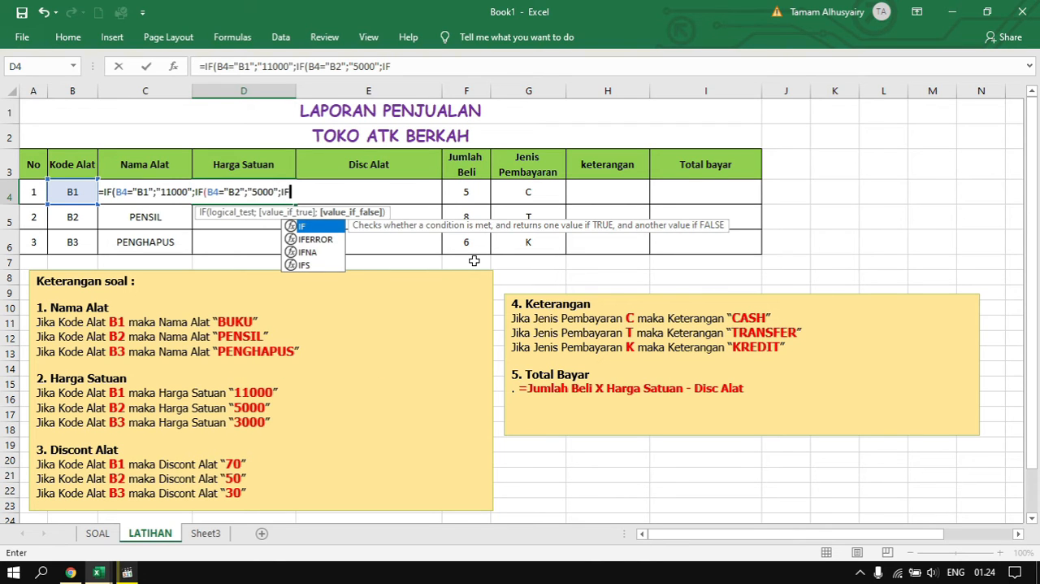
text(()
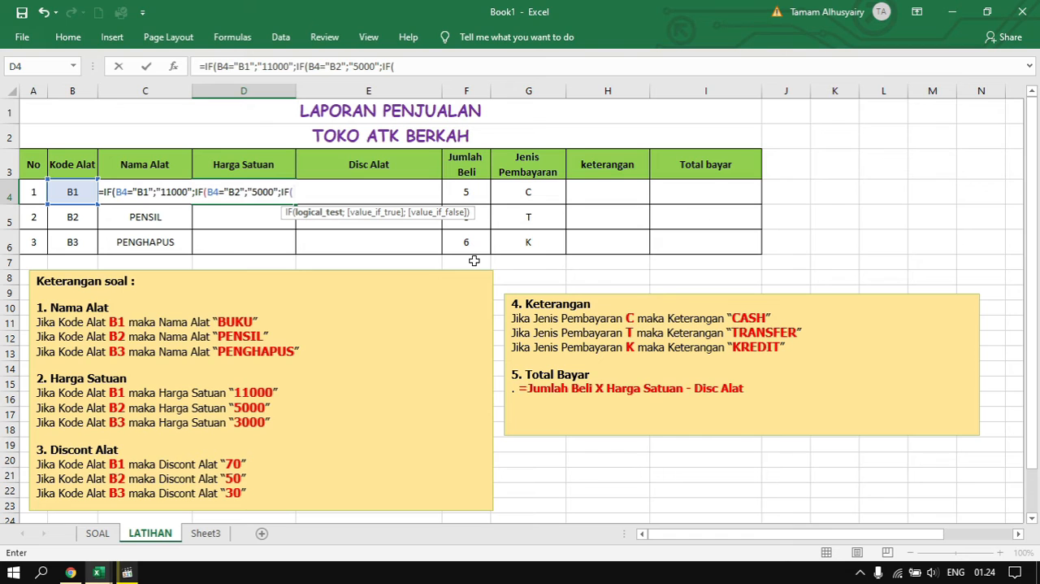
text(B4)
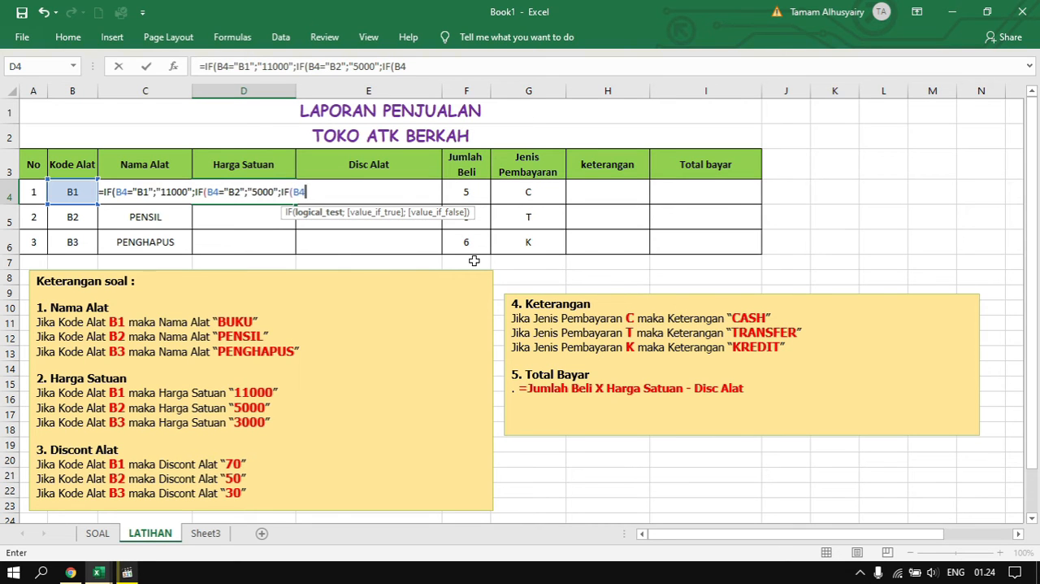
text(=")
Nest a third IF in the D4 formula that returns "3000" when B4 equals "B3"
text(B3";)
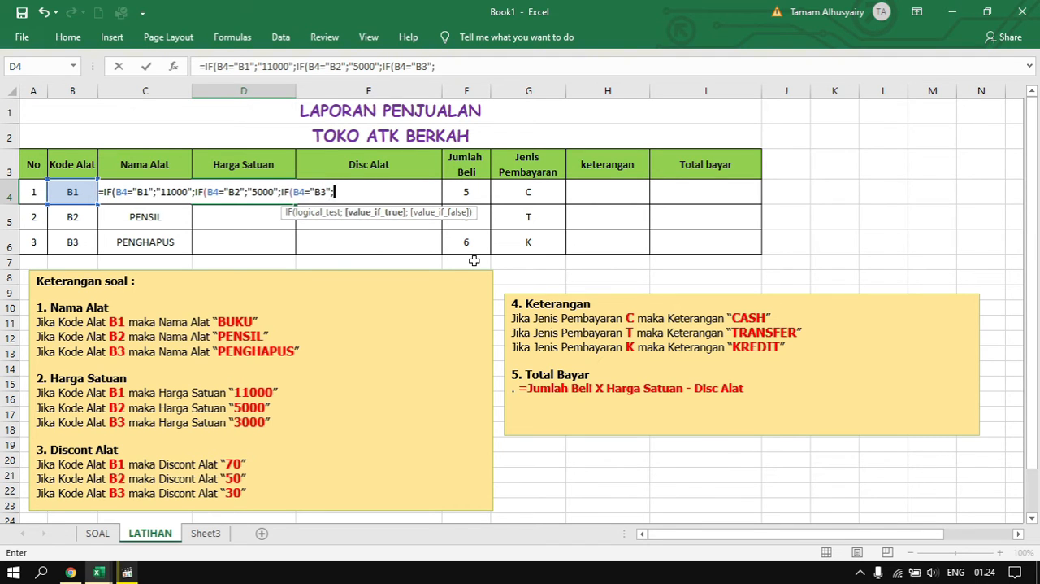
text(")
text(3000"))))
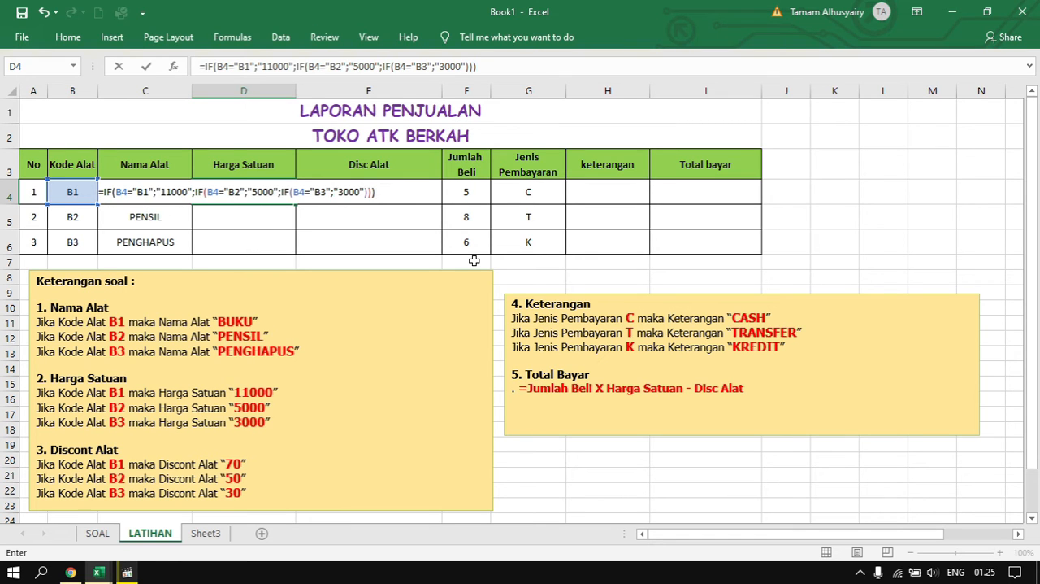
Close the three nested IFs in D4, enter the formula, and fill it down through D6
key(Return)
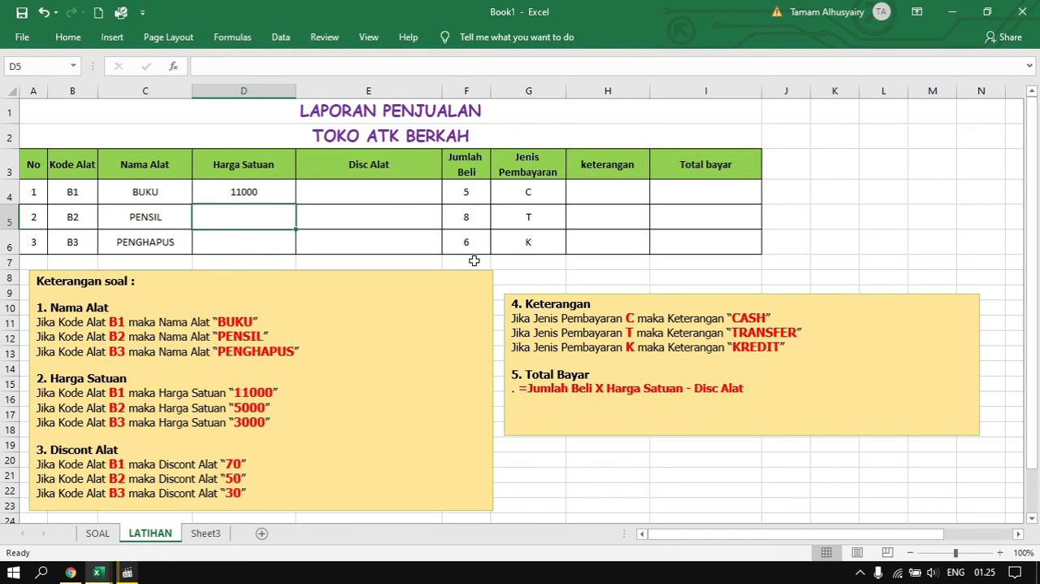
click(279, 194)
drag(297, 199, 298, 244)
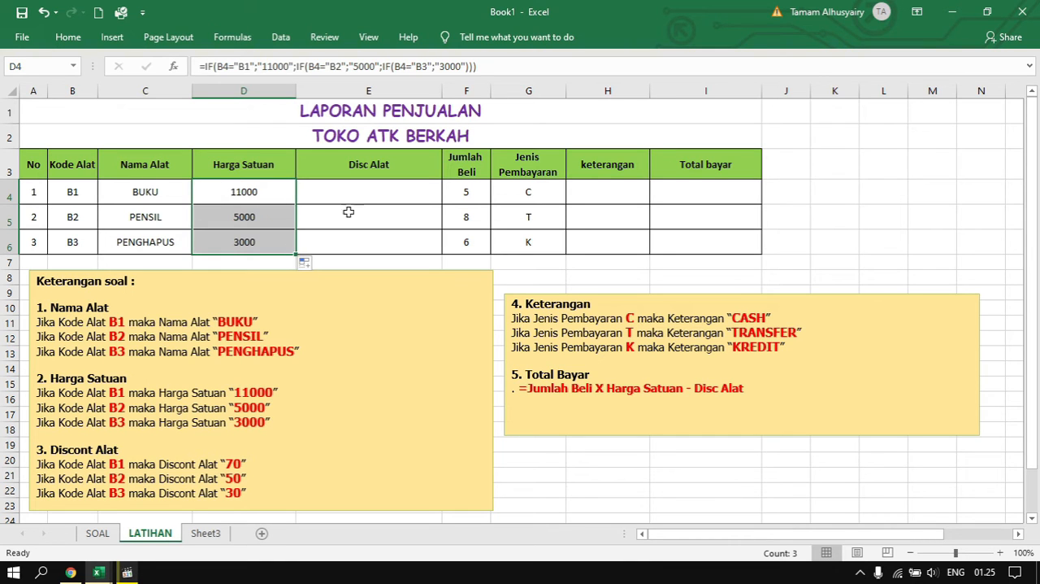
Begin an IF formula in E4 under Disc Alat that returns "70" when B4 equals "B1", using semicolon separators
click(379, 193)
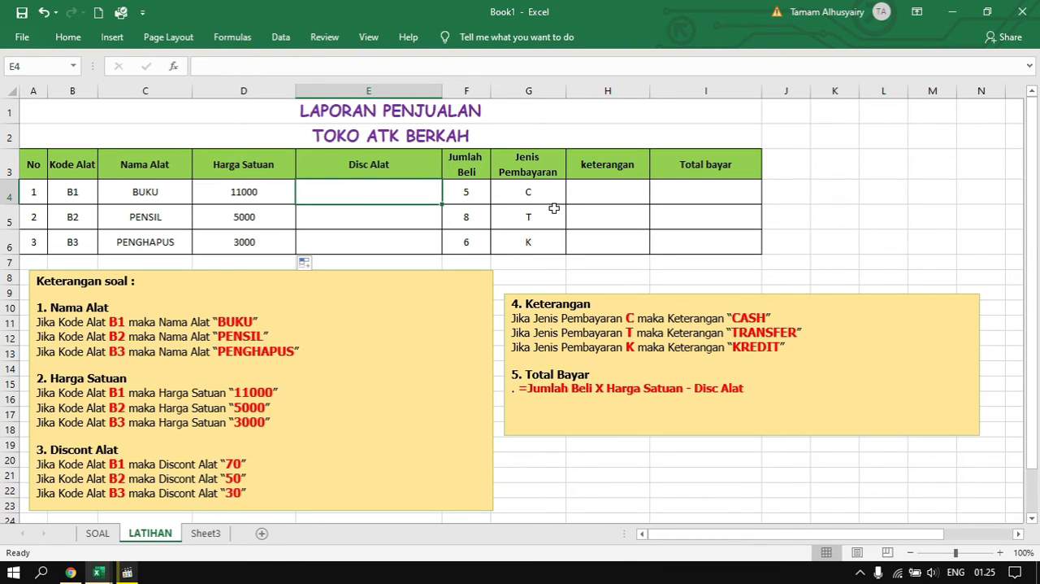
text(=IF)
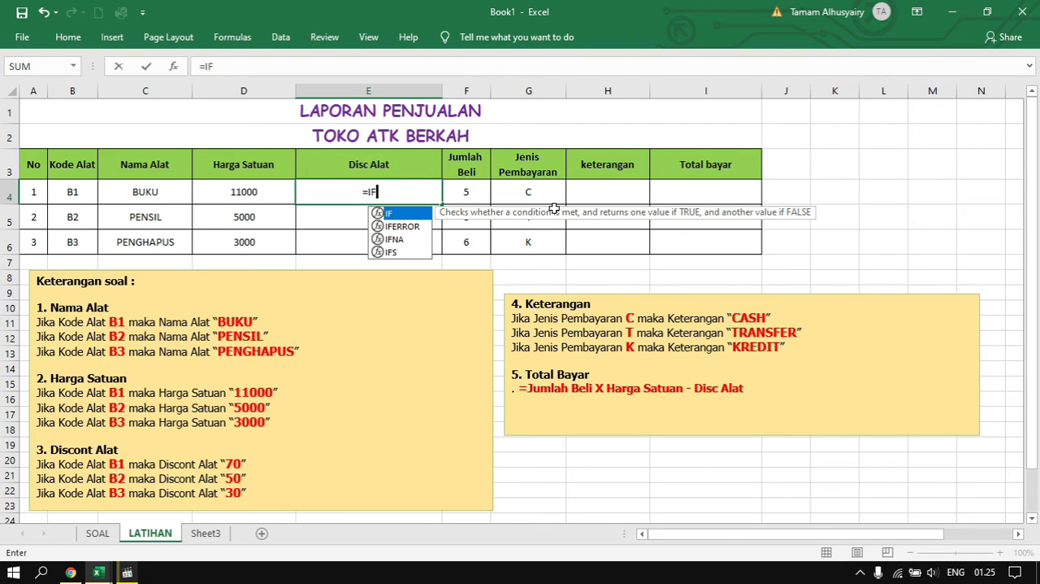
text(()
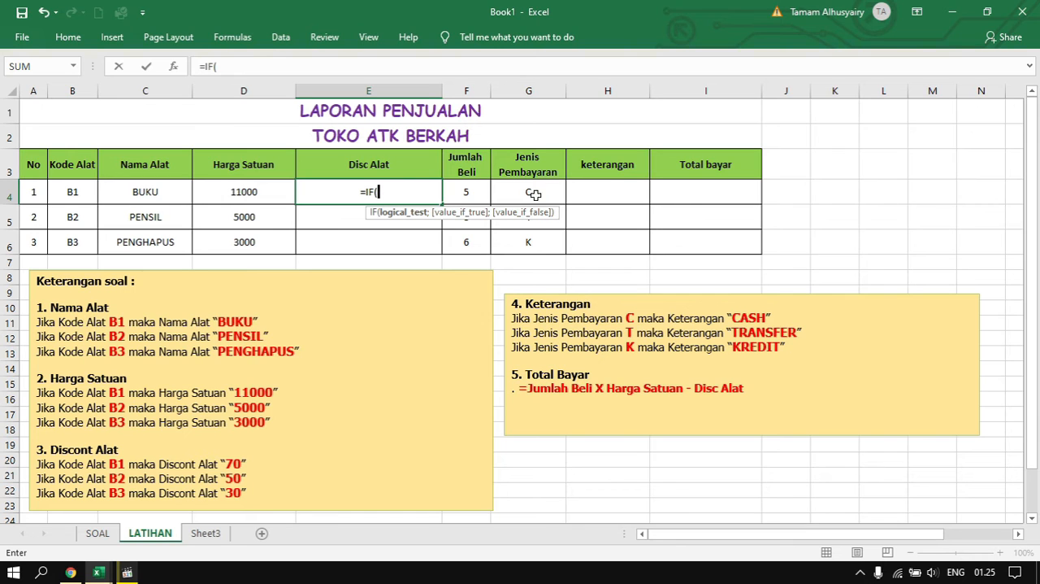
click(79, 187)
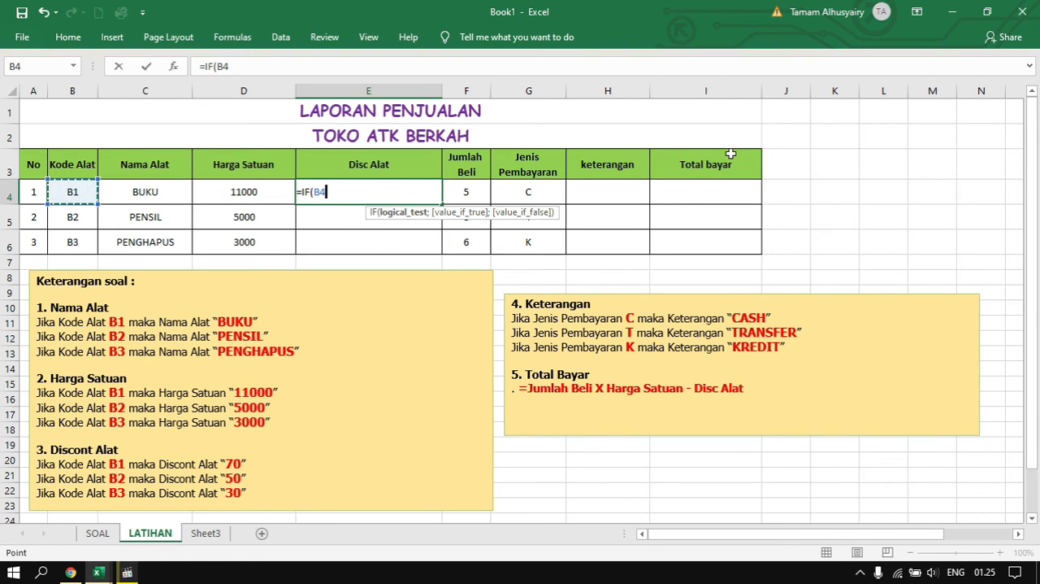
text(=")
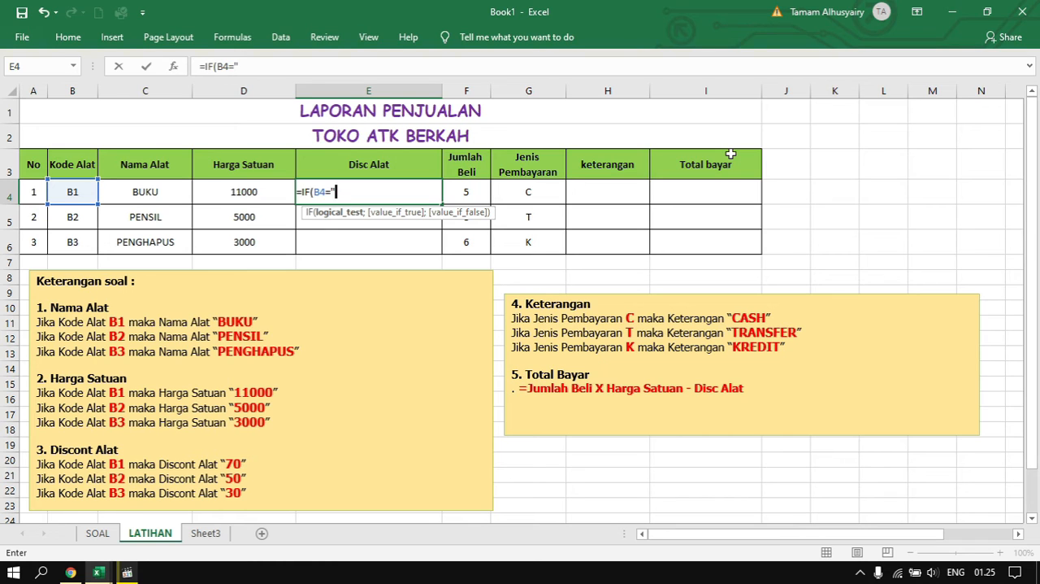
text(B1";")
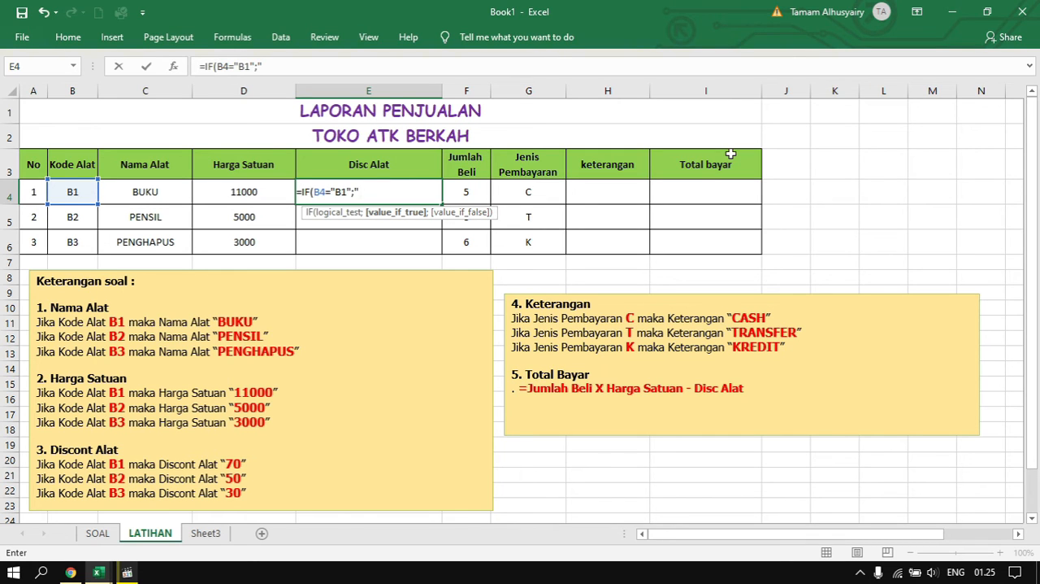
text(70";)
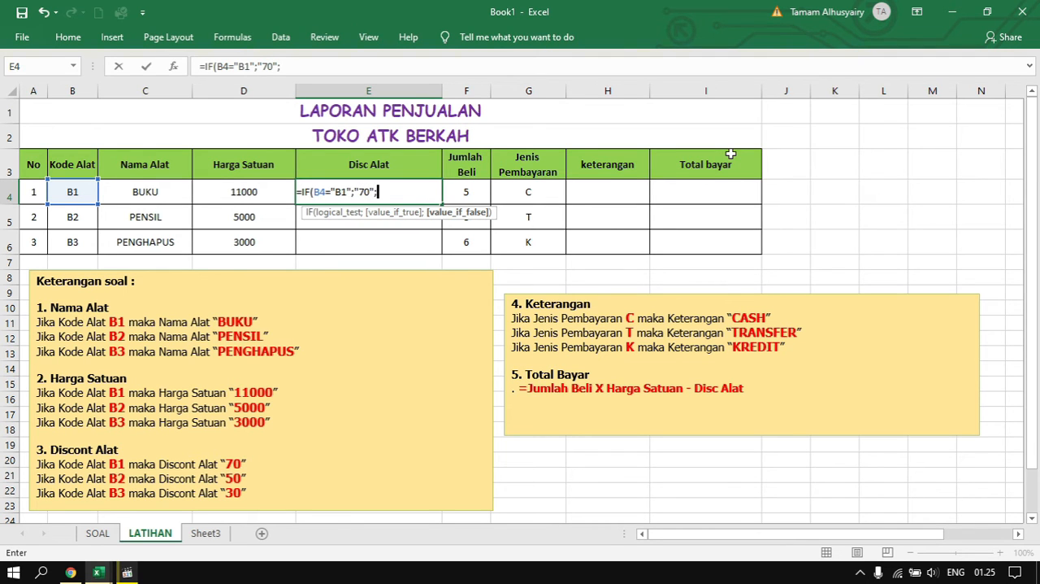
text(IF()
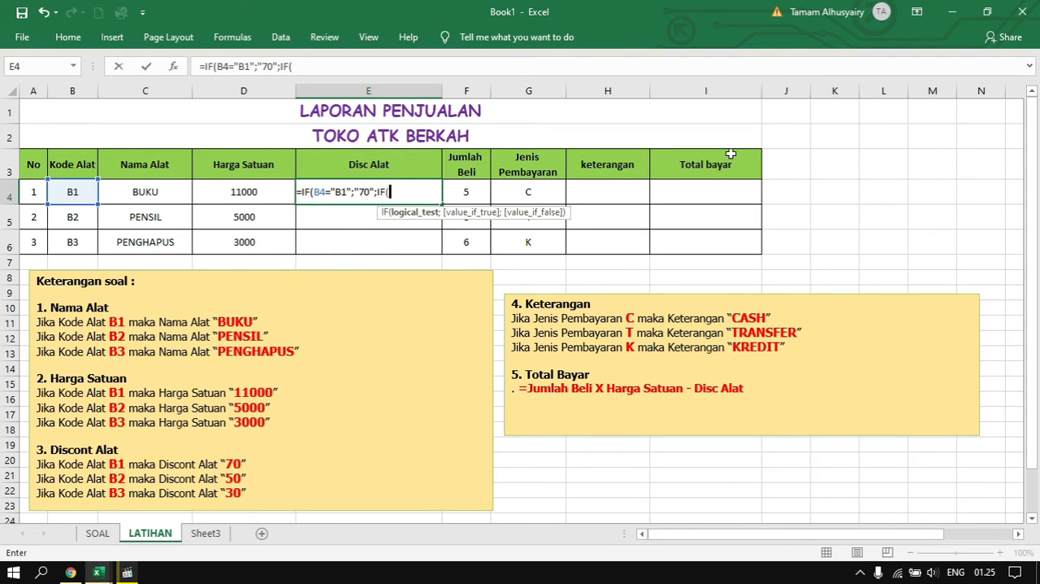
text(B4)
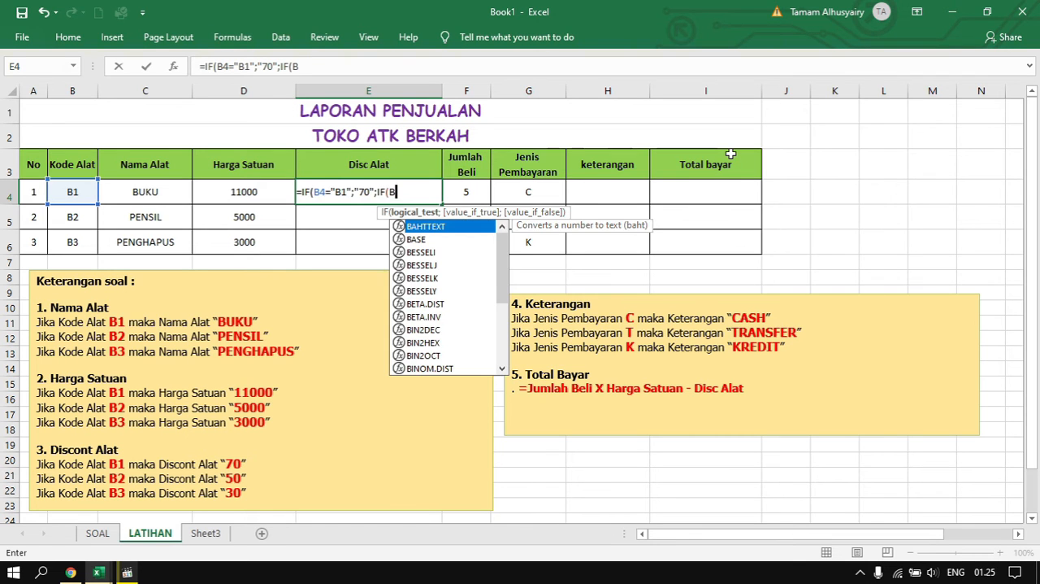
text(=)
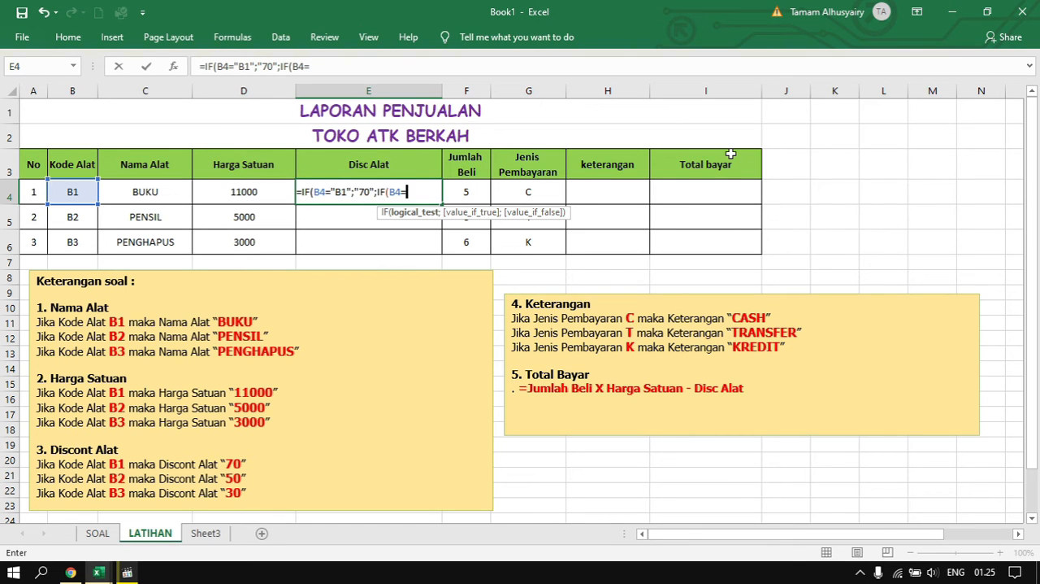
text("B2";)
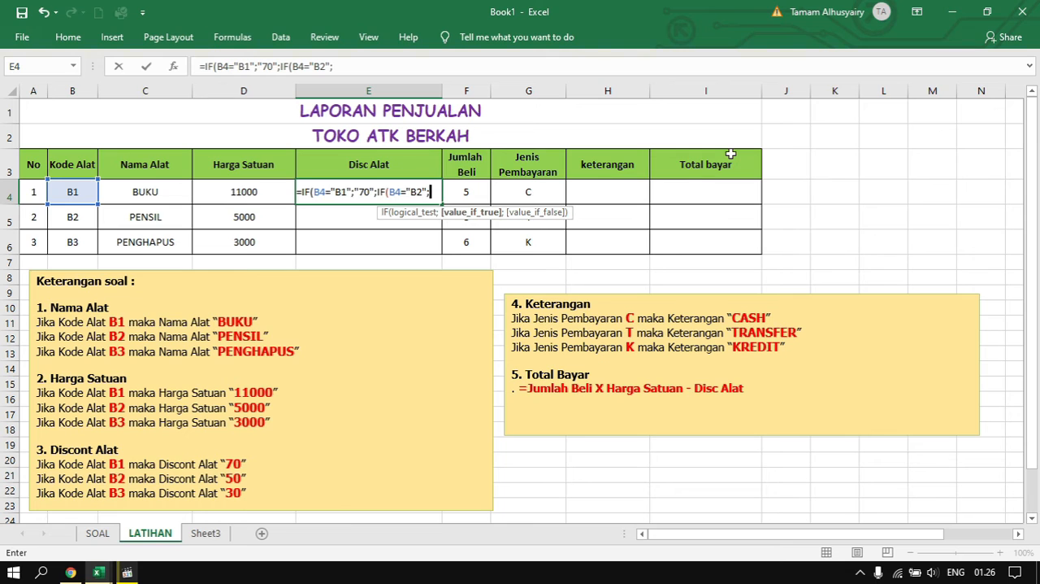
text("50)
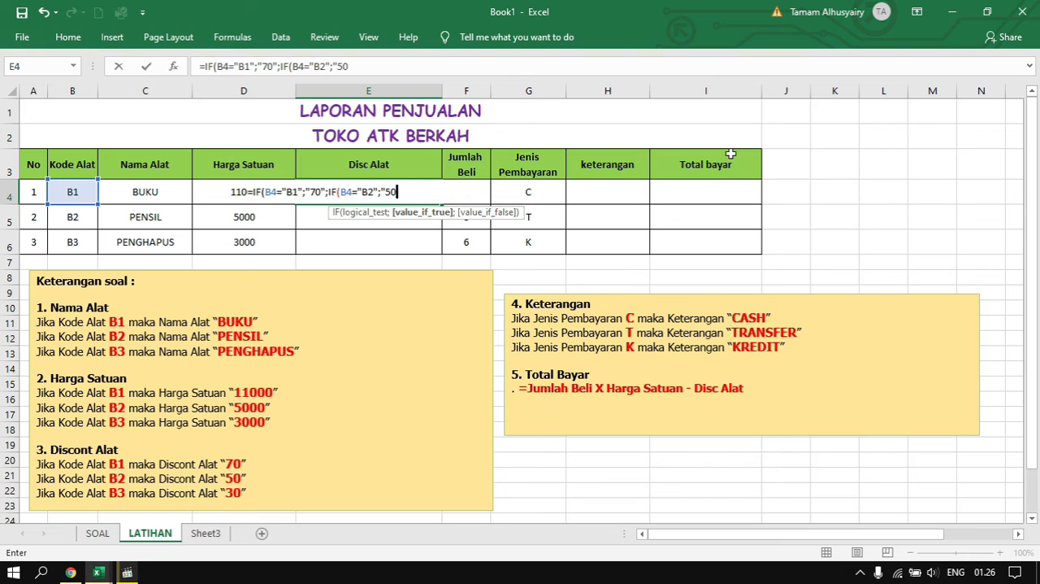
text(";)
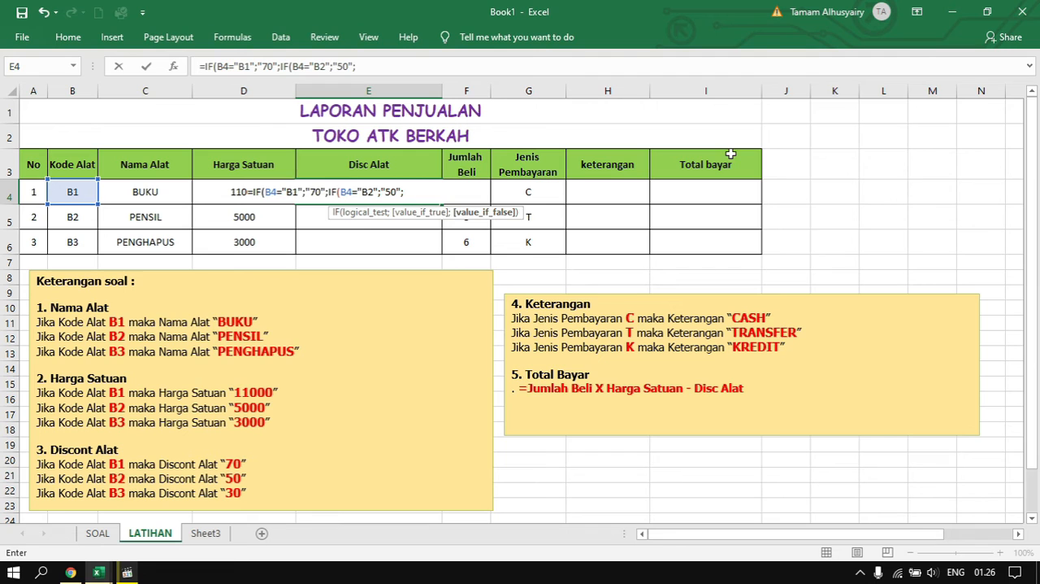
text(IF()
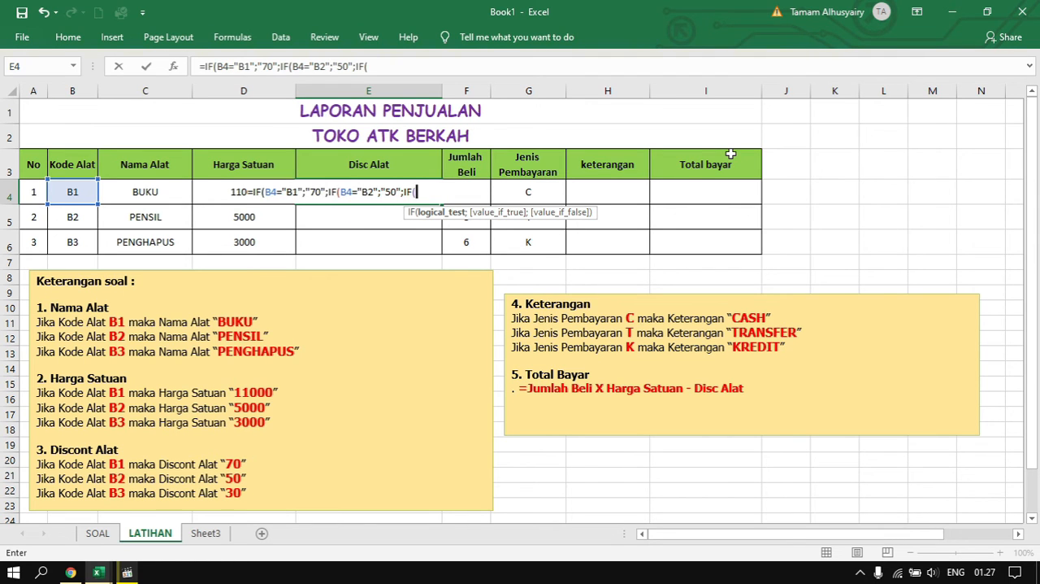
text(B4=)
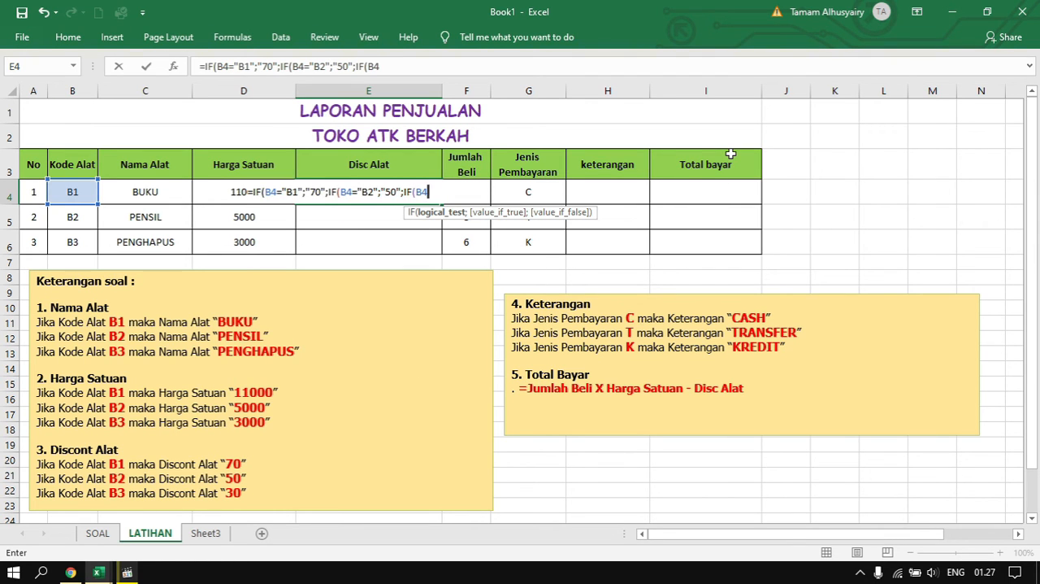
text(")
Nest a third IF in the E4 formula that returns "30" when B4 equals "B3"
text(B3";)
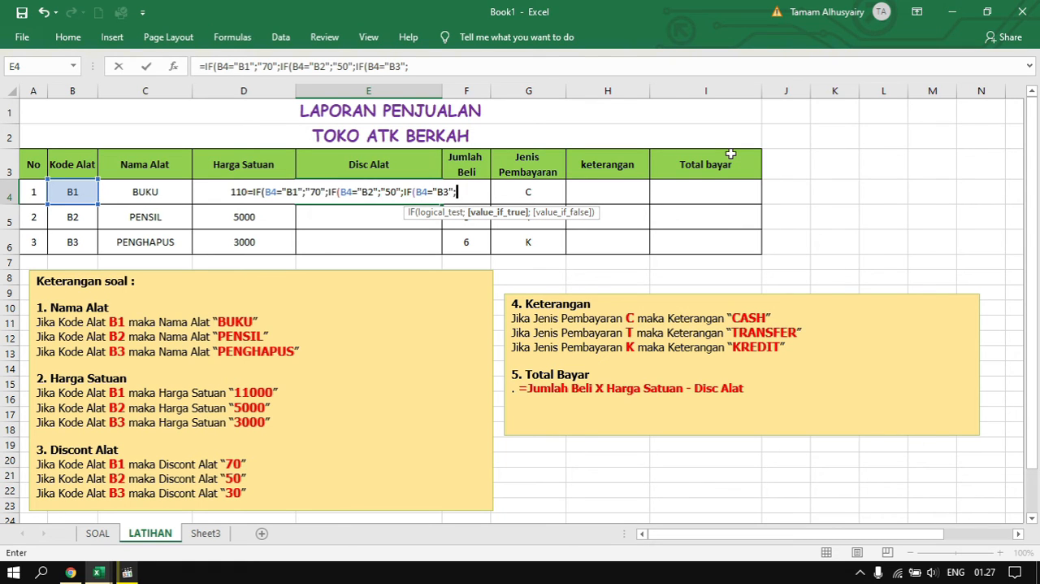
text(")
text(30"))))
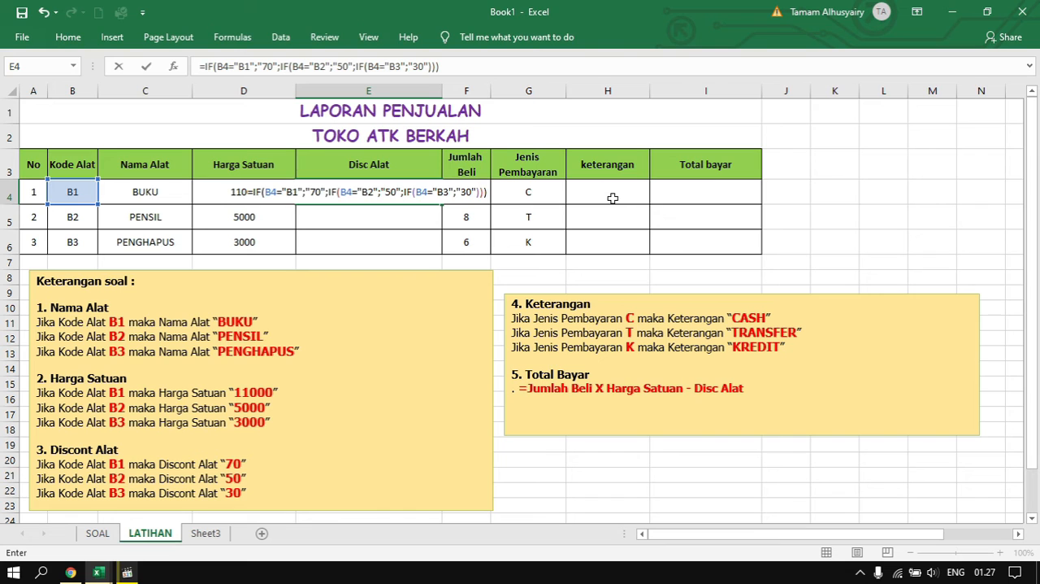
Close the three nested IFs in E4, enter the formula, and fill it down through E6
key(Return)
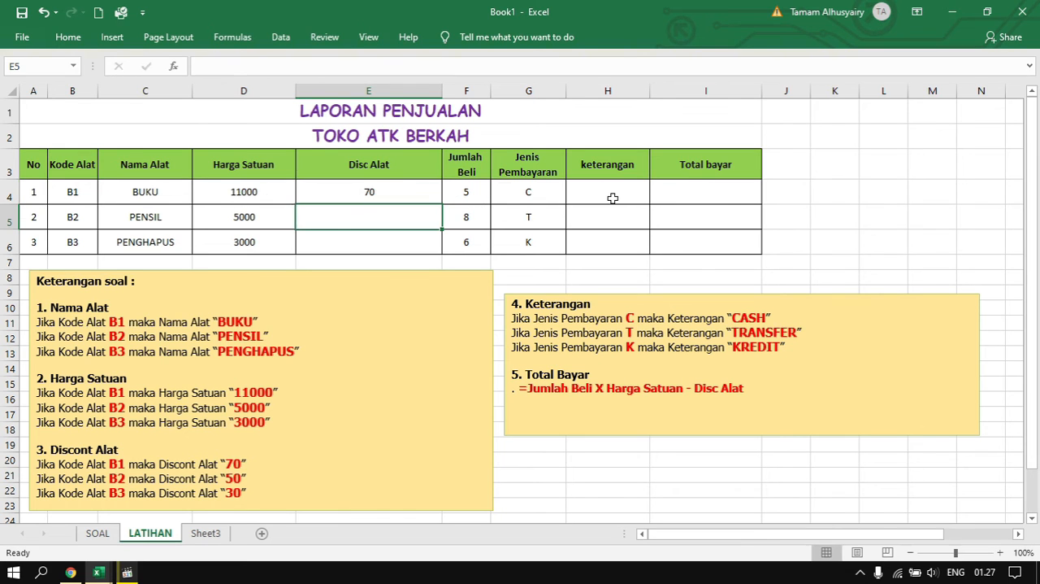
click(400, 193)
drag(440, 202, 436, 244)
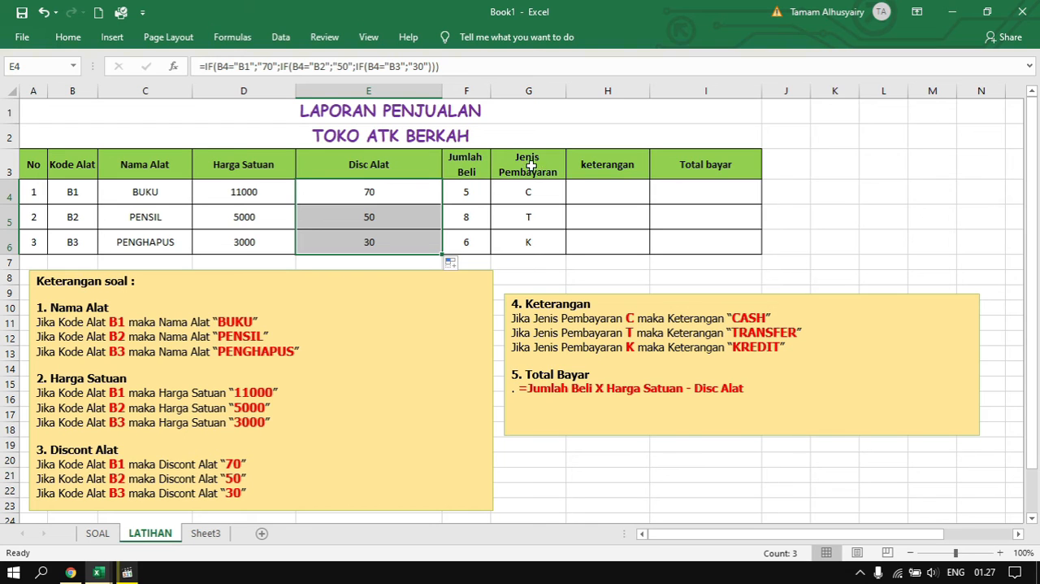
Begin an IF formula in H4 under keterangan that returns "CASH" when G4 equals "C", using semicolon separators
click(618, 189)
text(=)
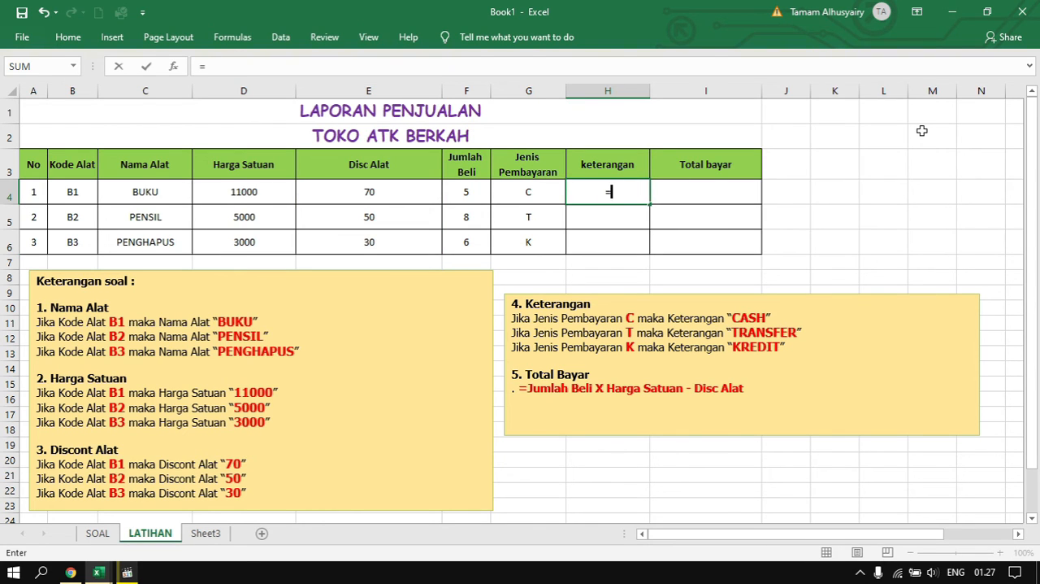
text(IF)
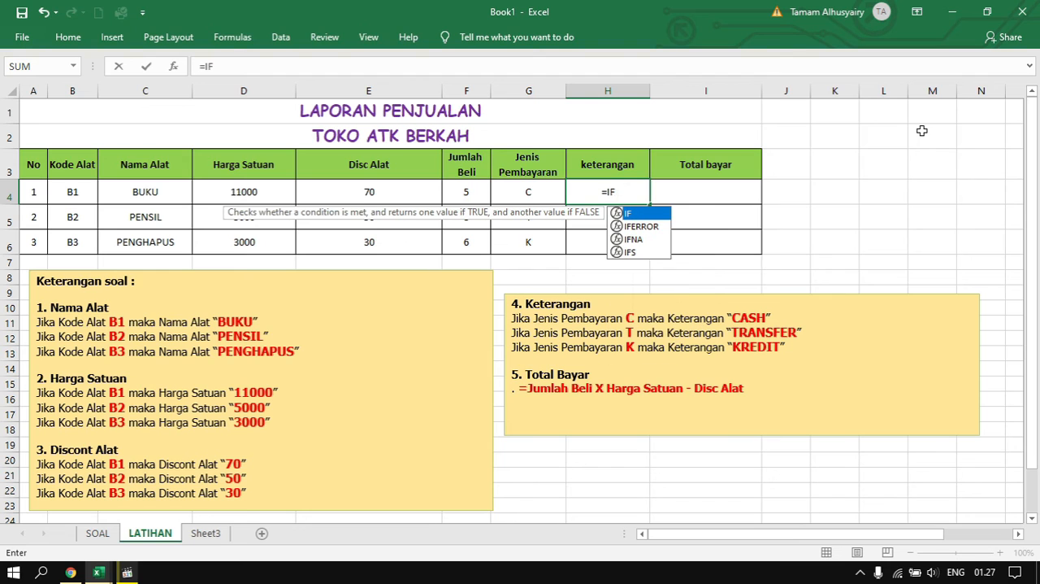
text(()
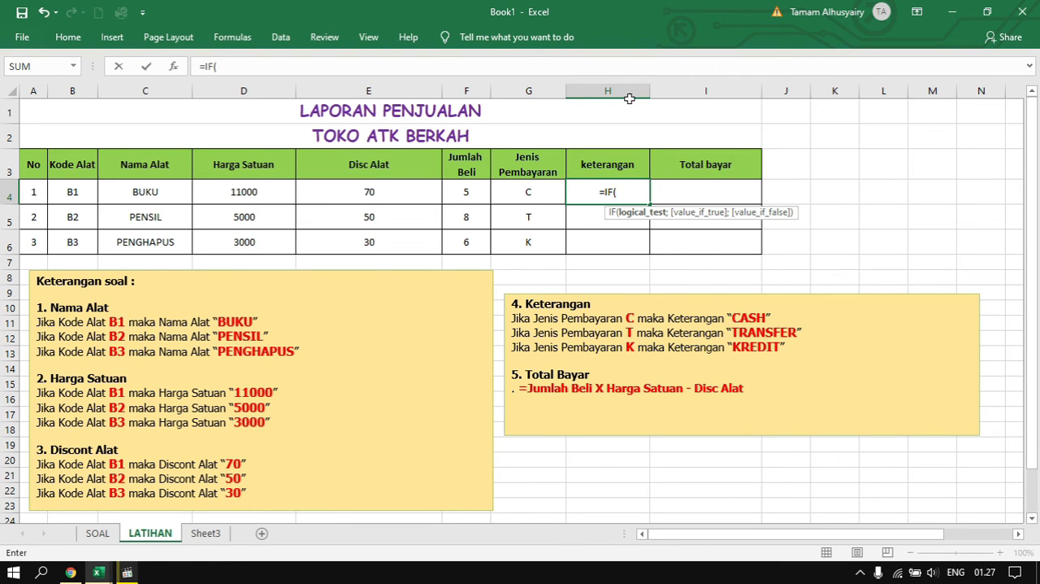
click(539, 191)
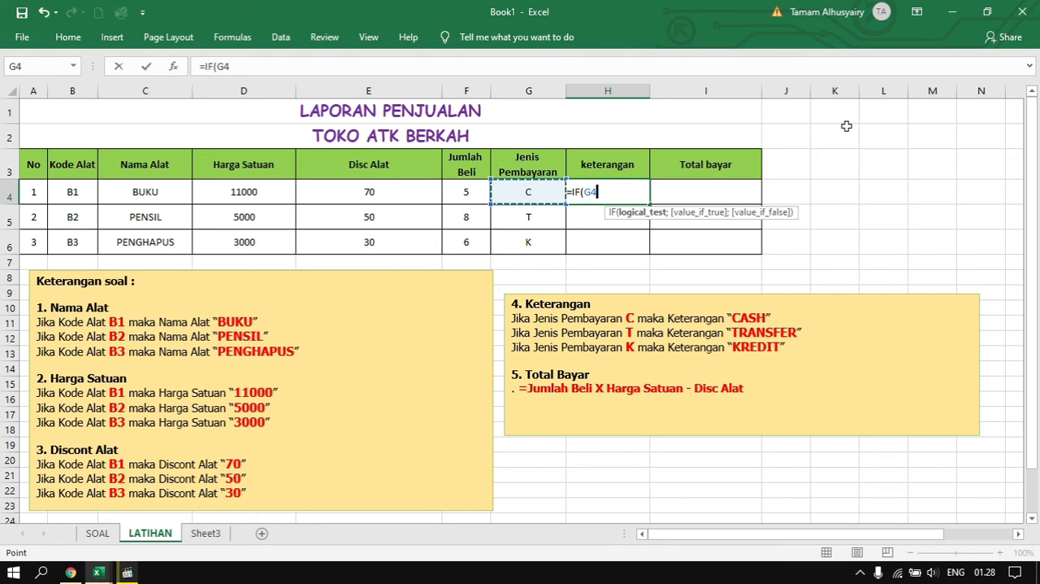
text(=")
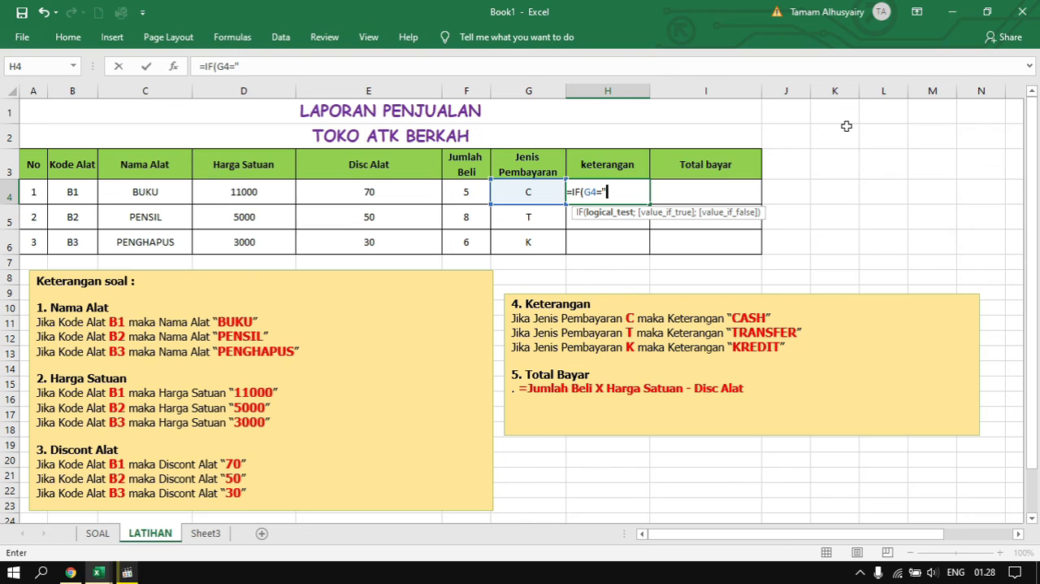
text(C";)
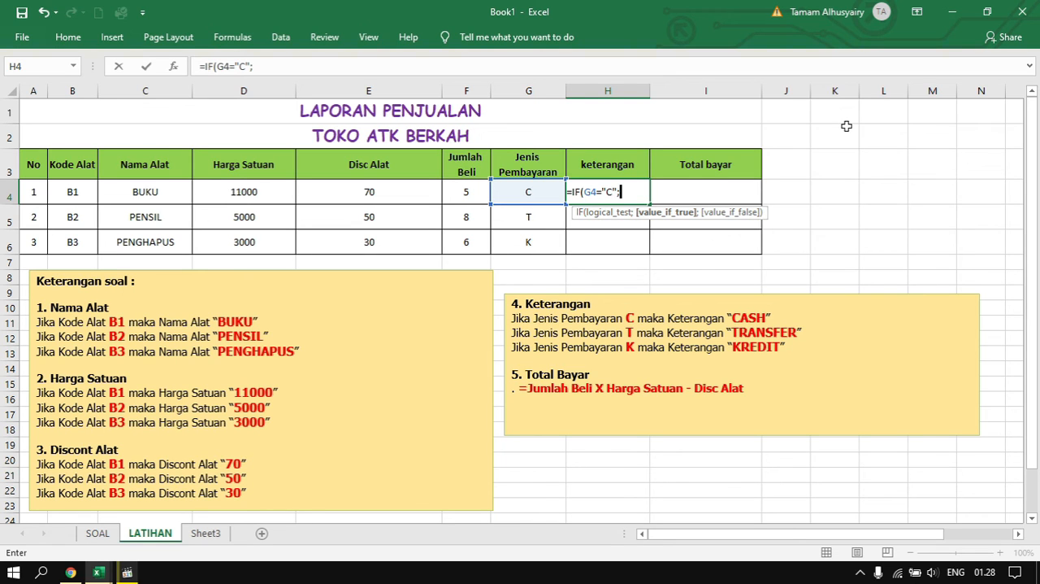
text("CASH)
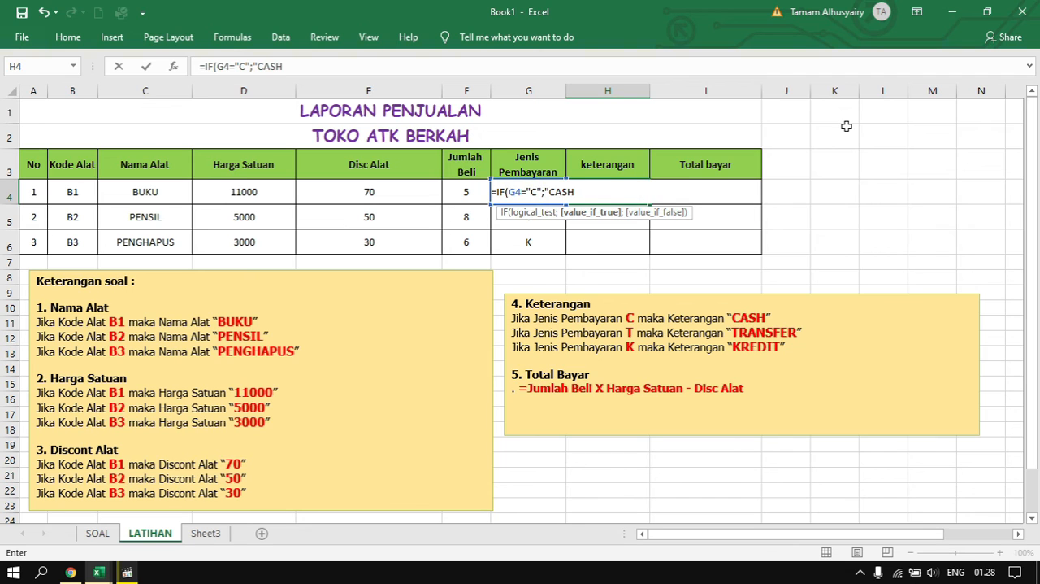
text(";)
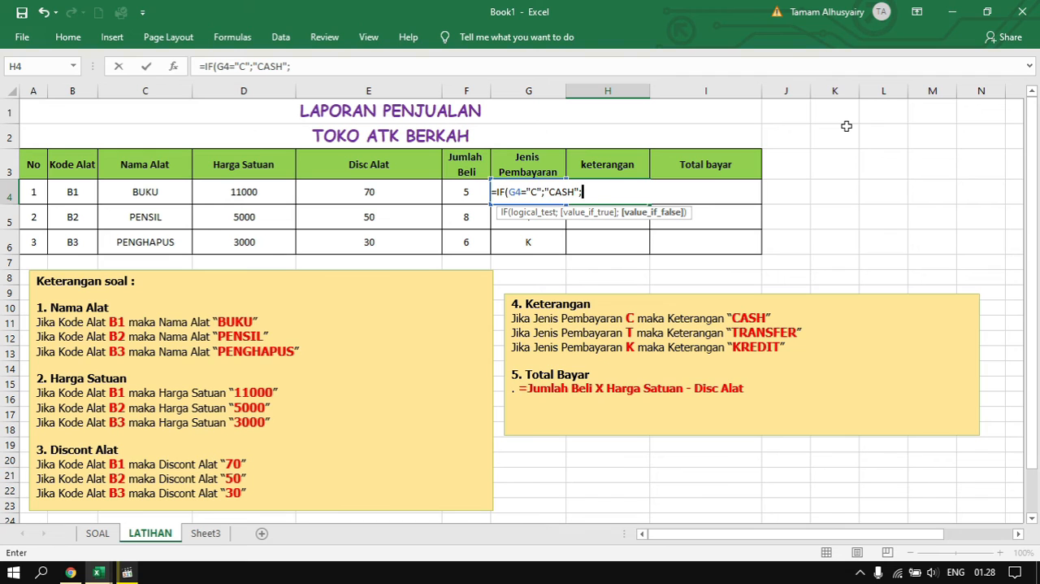
text(IF)
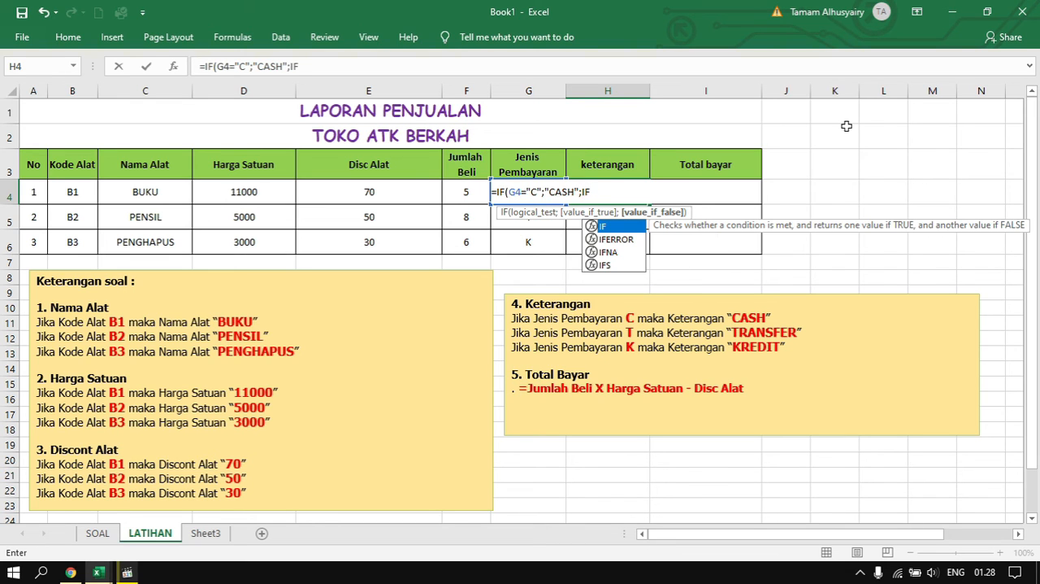
text(()
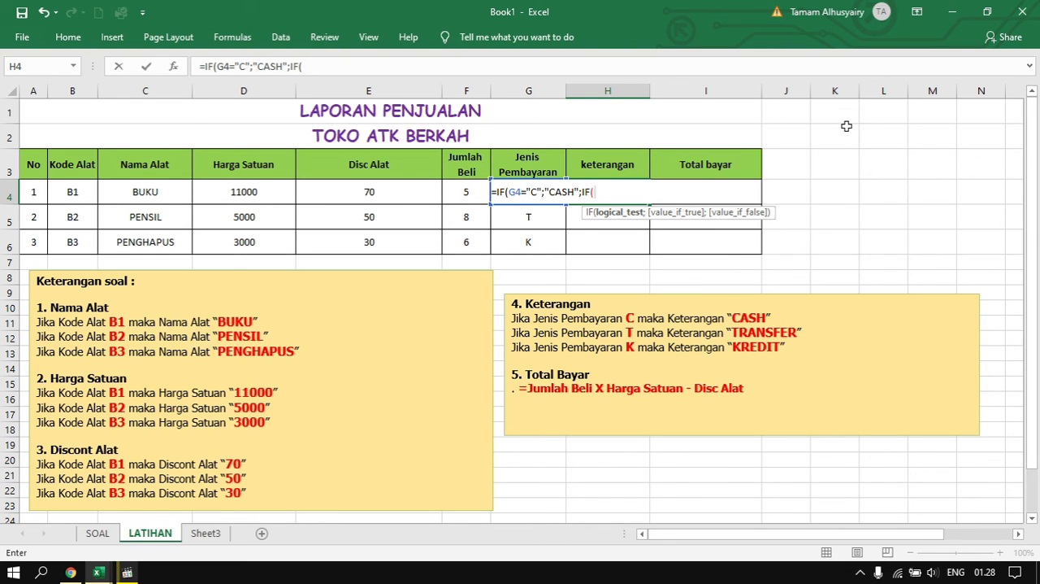
text(G4=")
Nest a second IF in the H4 formula that returns "TRANSFER" when G4 equals "T"
text(T";")
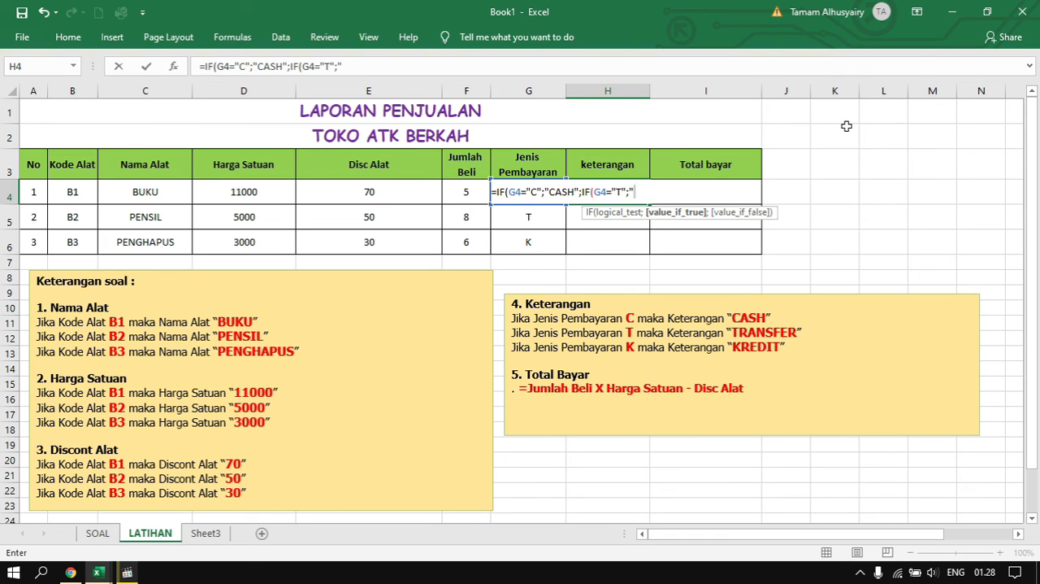
text(TRANSFER)
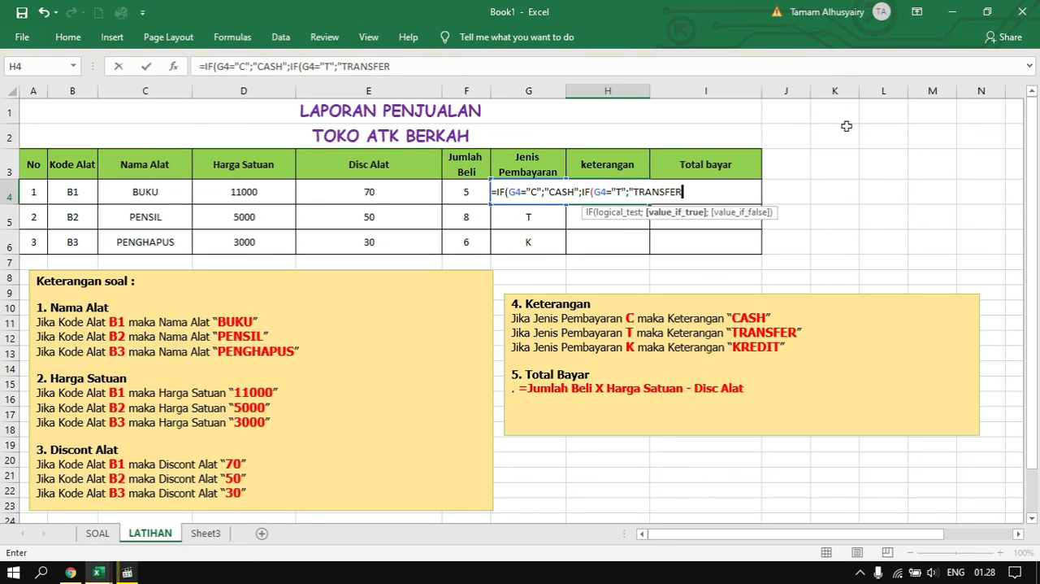
text(";)
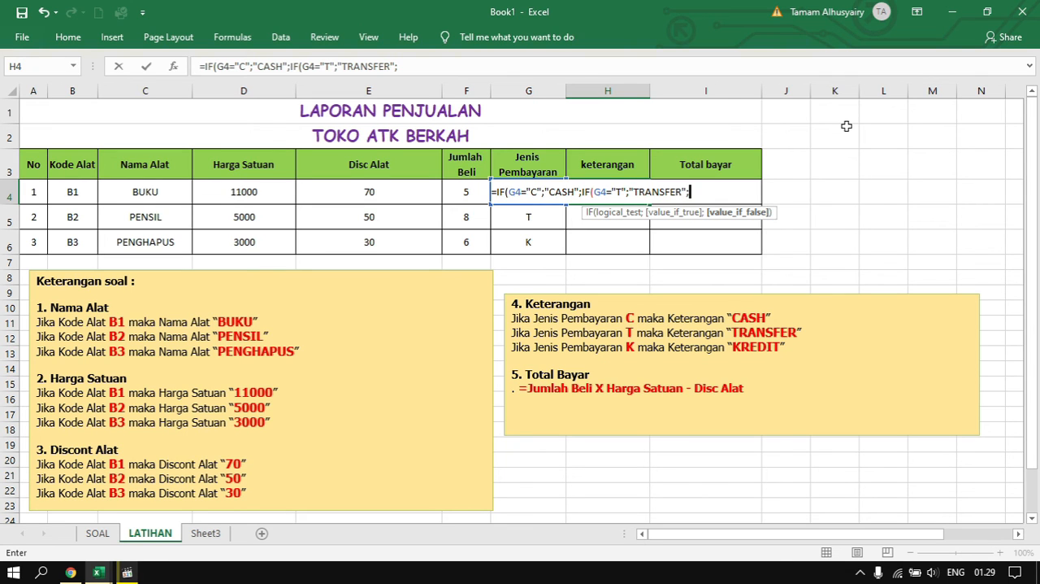
text(IF)
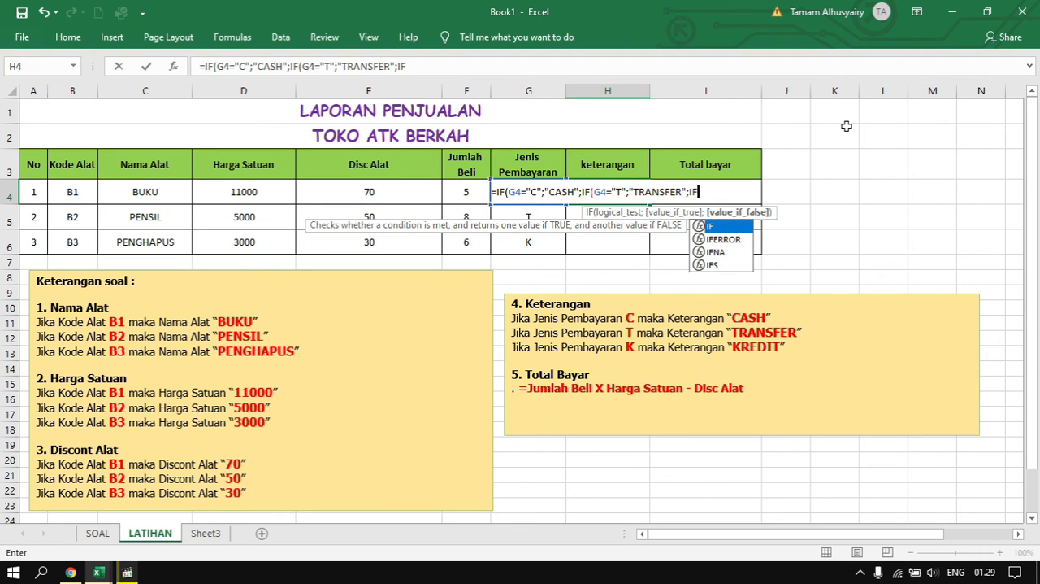
text(()
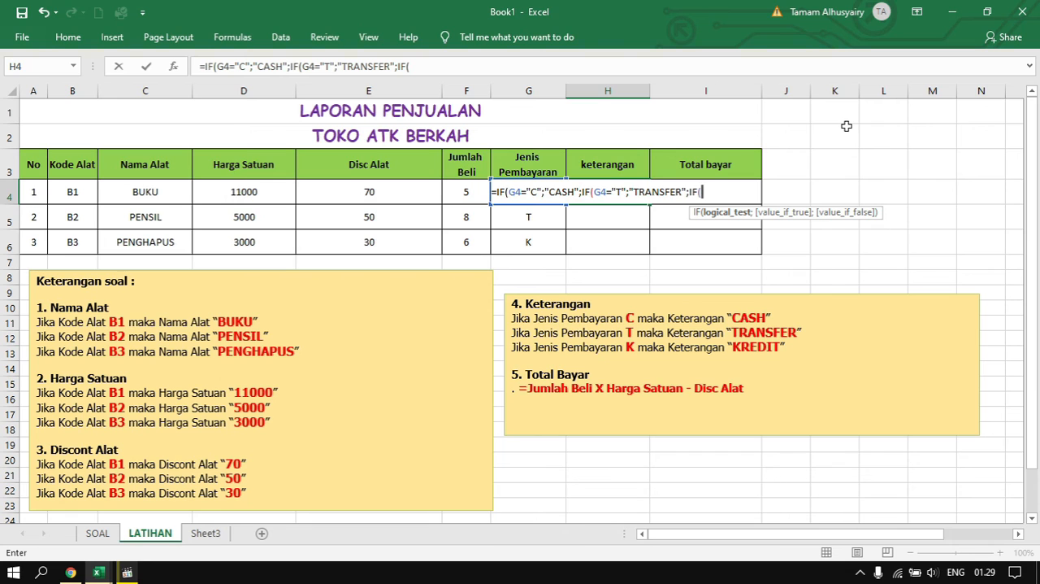
text(G4)
text(=)
text(")
text(K)
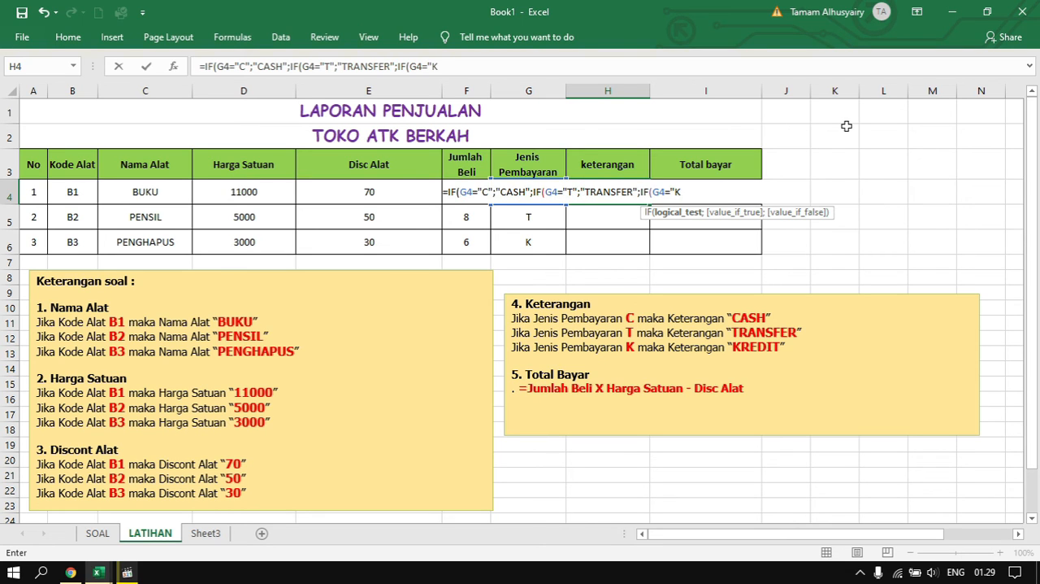
text(";)
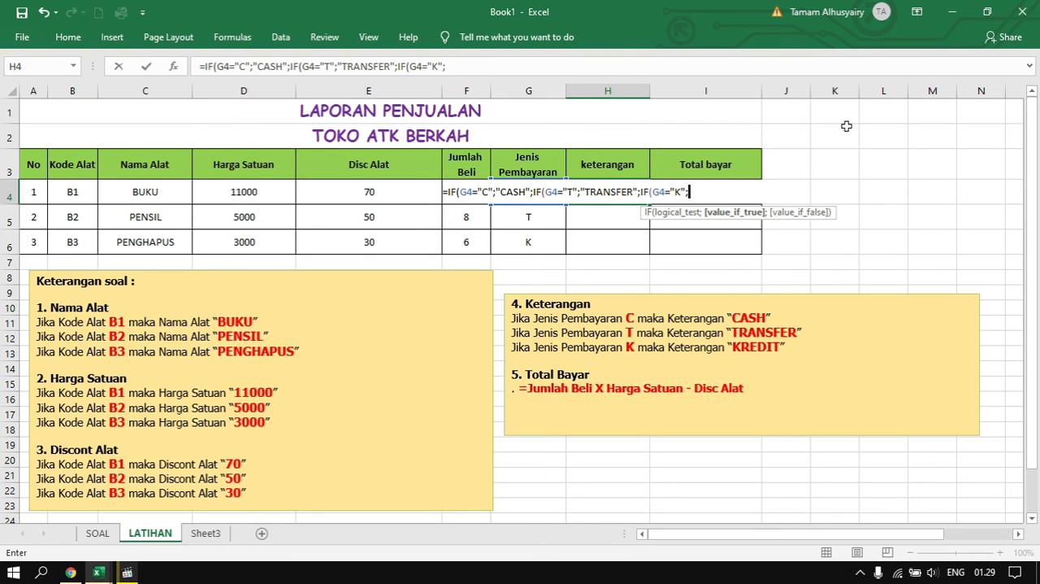
text(")
Nest a third IF in the H4 formula that returns "KRIDIT" when G4 equals "K"
text(KRIDIT)
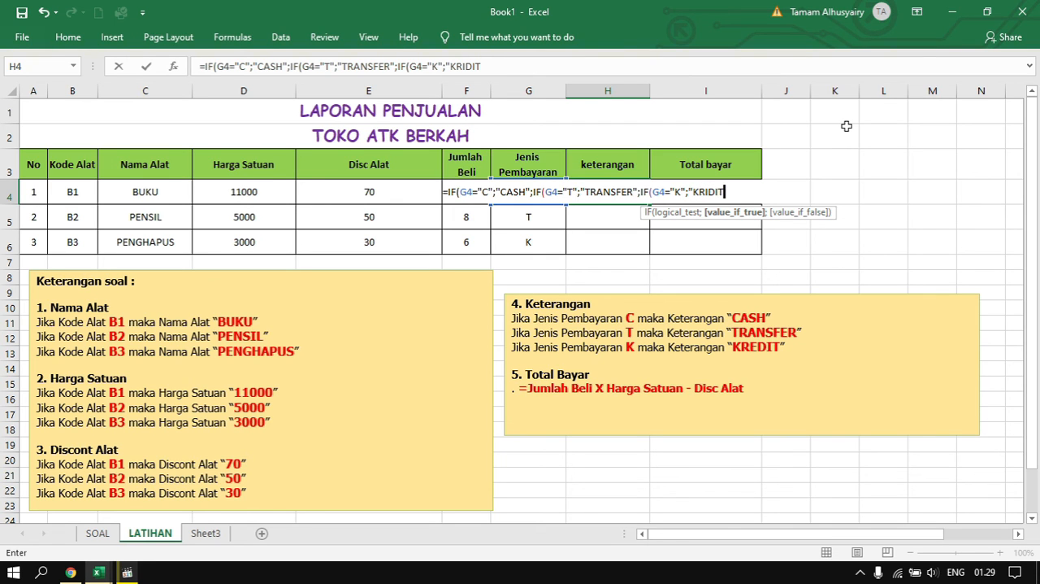
text("))))
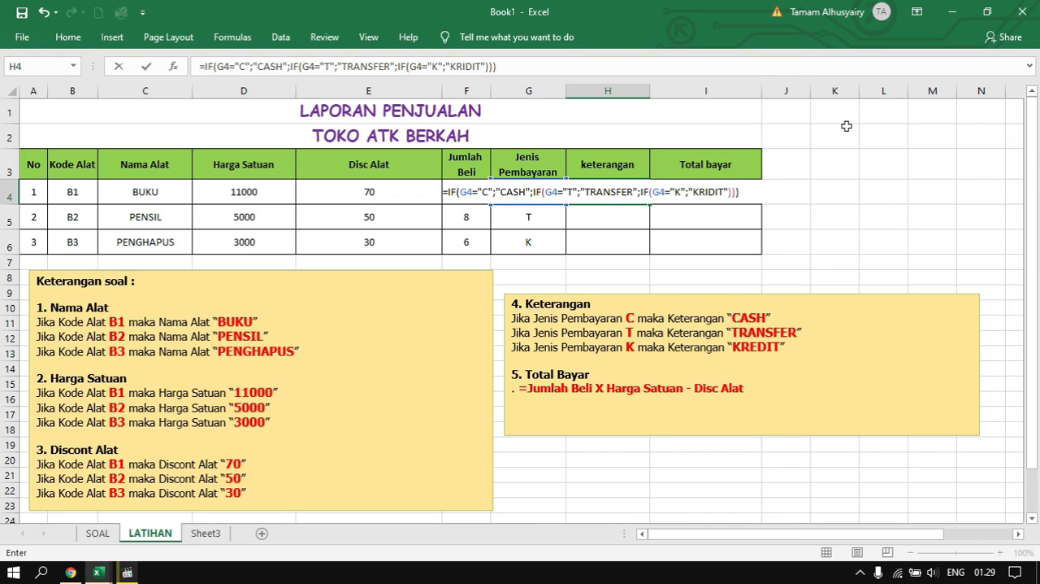
Close the three nested IFs in H4, enter the formula, and fill it down through H6
key(Return)
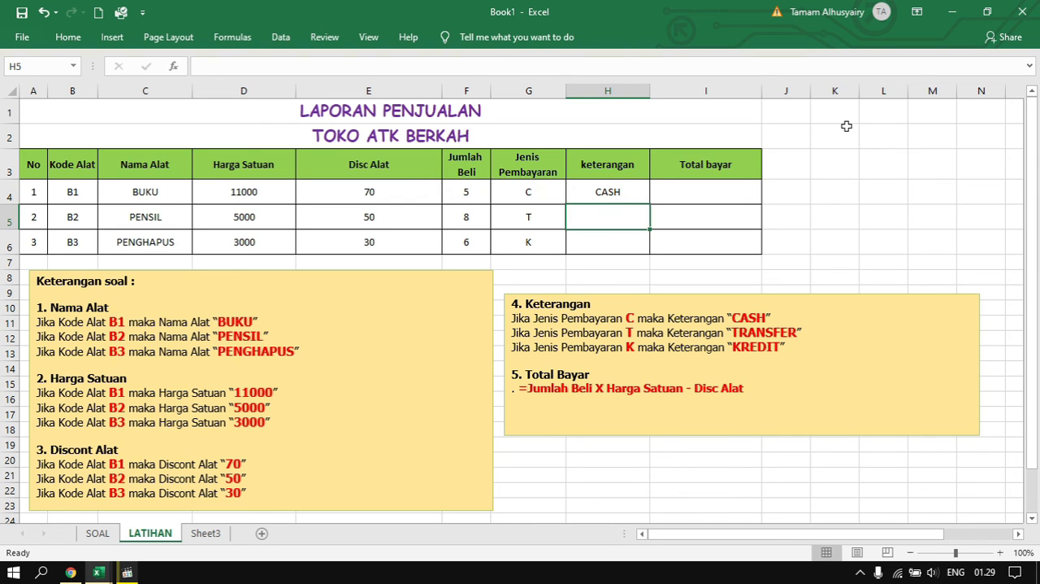
click(644, 182)
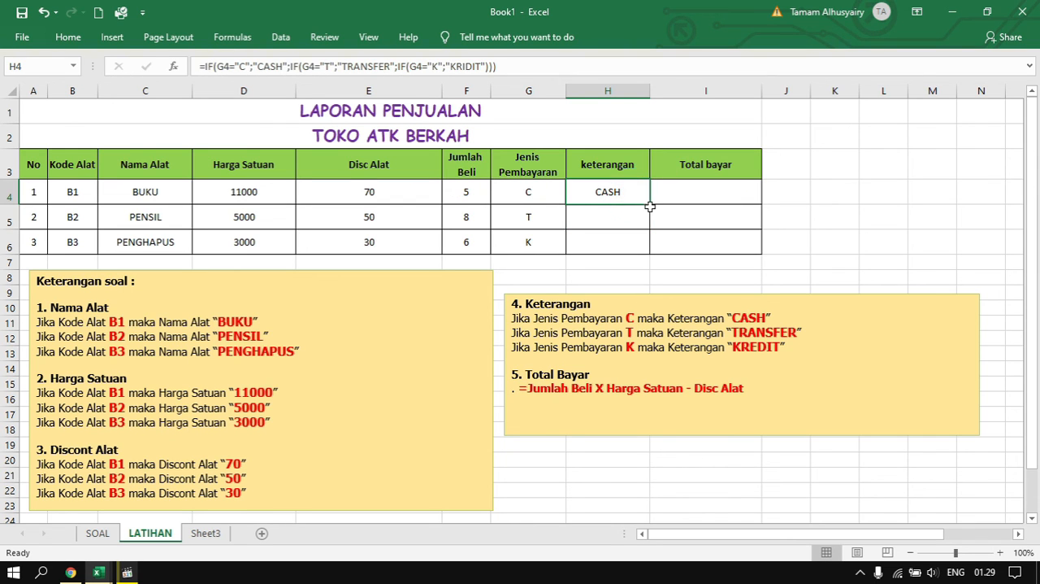
drag(649, 202, 650, 244)
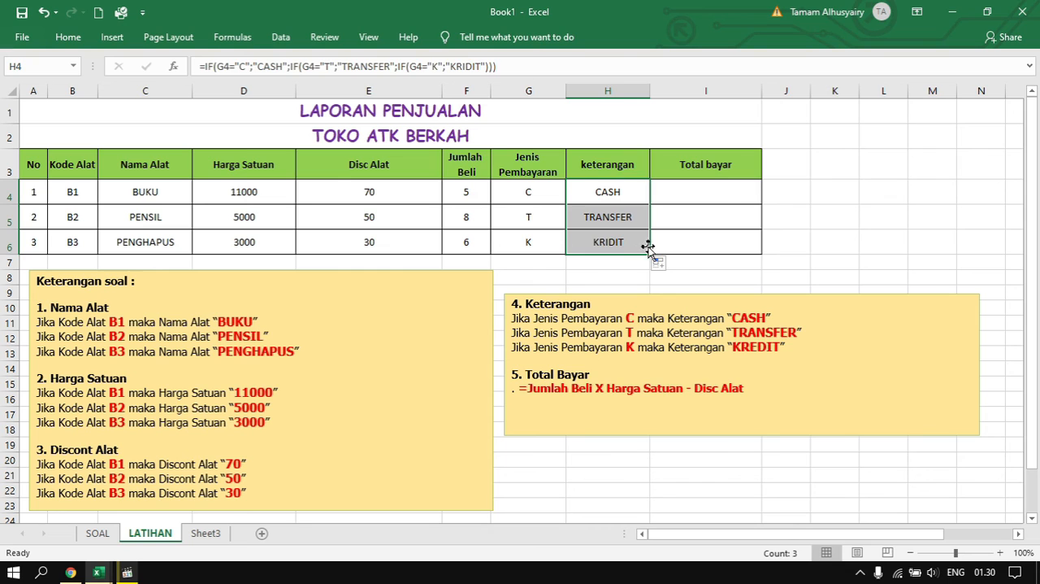
Enter the formula =F4*D4-E4 in I4 under Total bayar and fill it down through I6
click(721, 195)
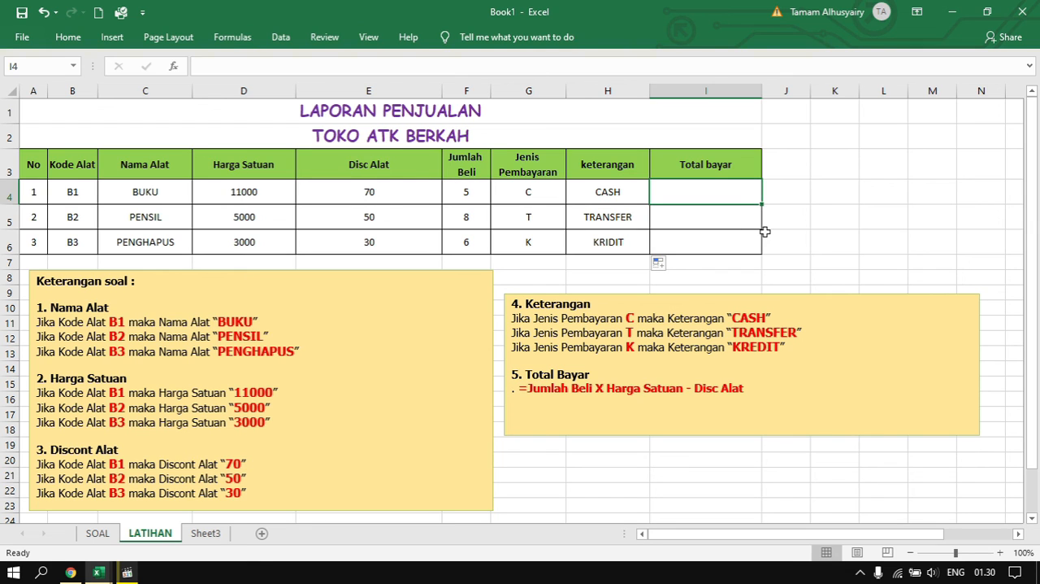
text(=)
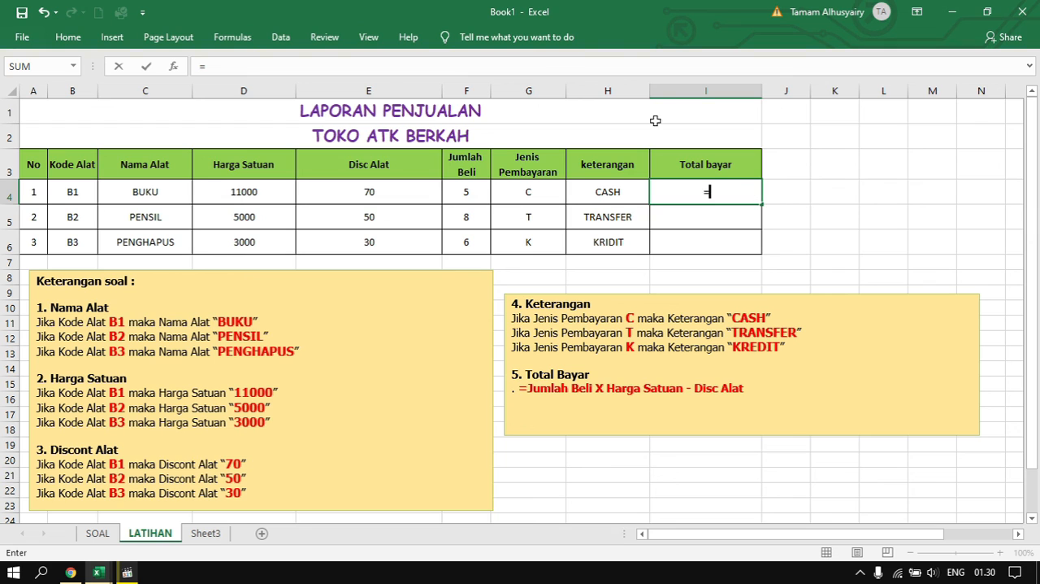
click(469, 190)
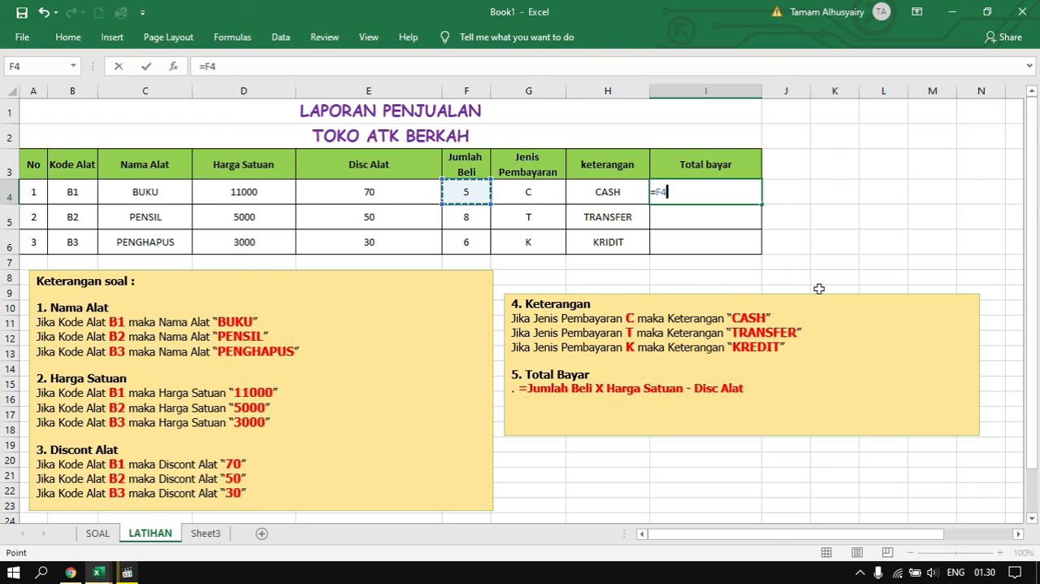
text(*)
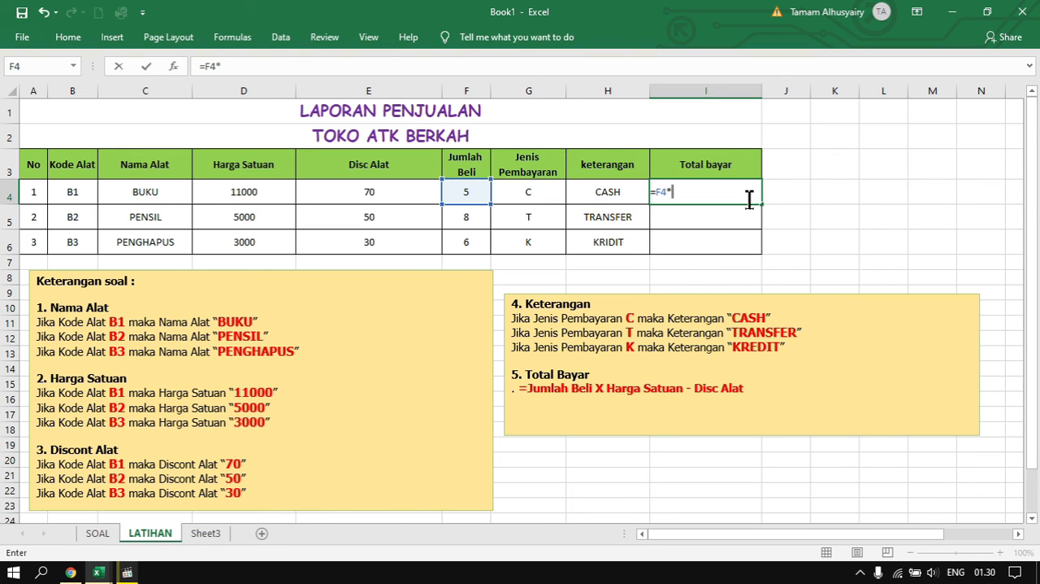
click(243, 188)
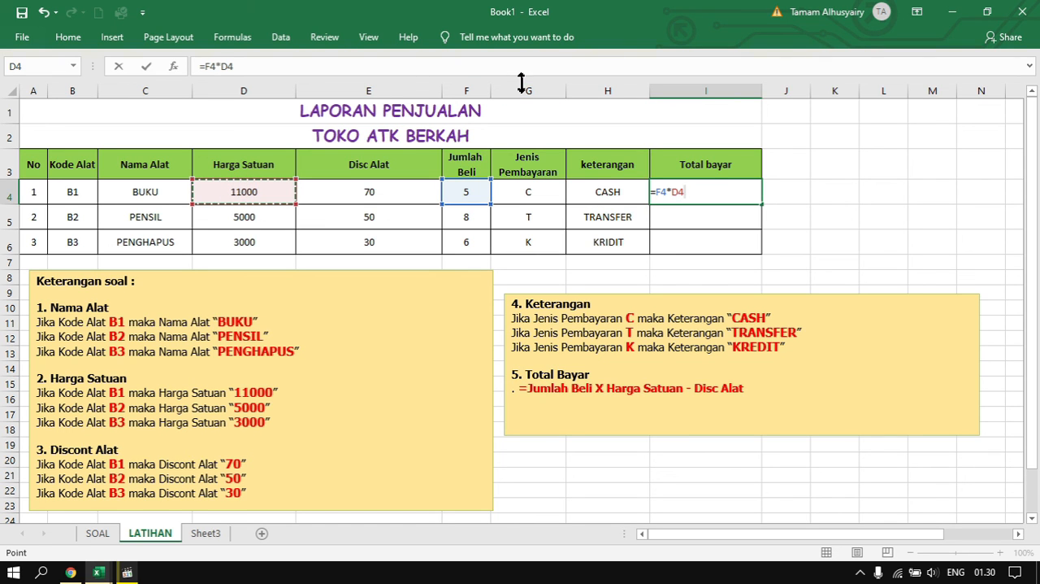
text(-)
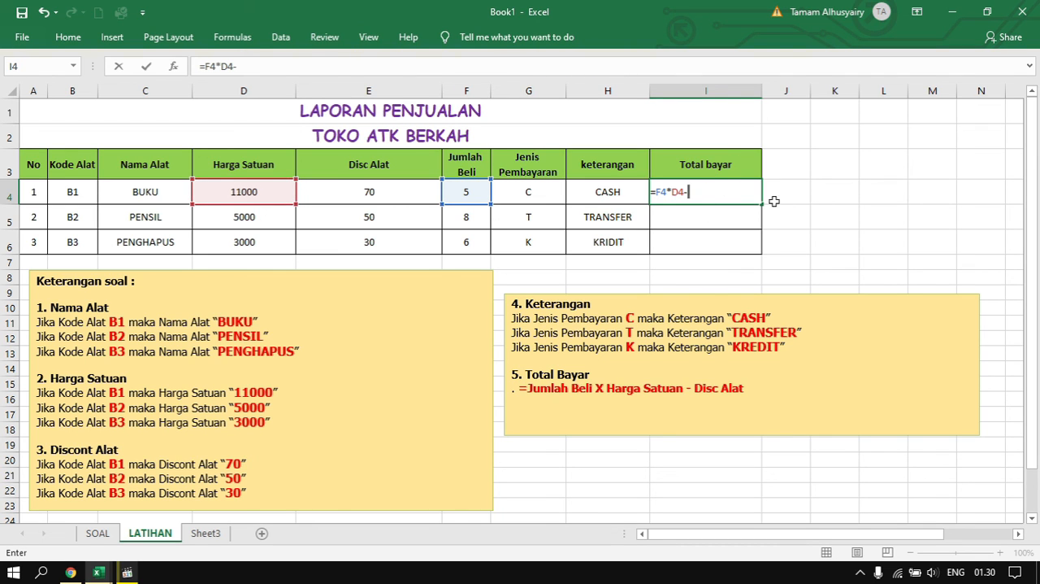
click(371, 191)
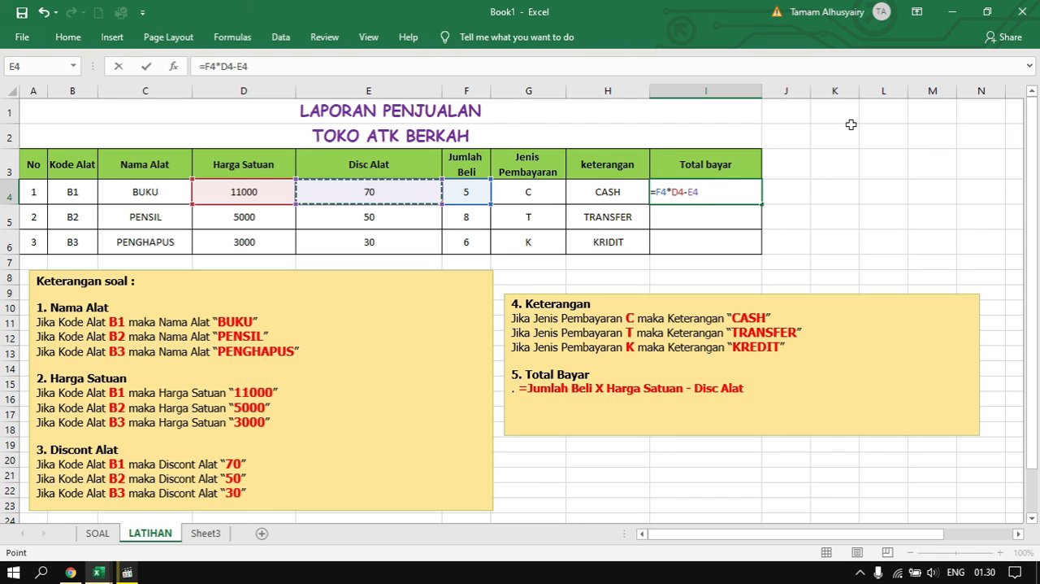
key(Return)
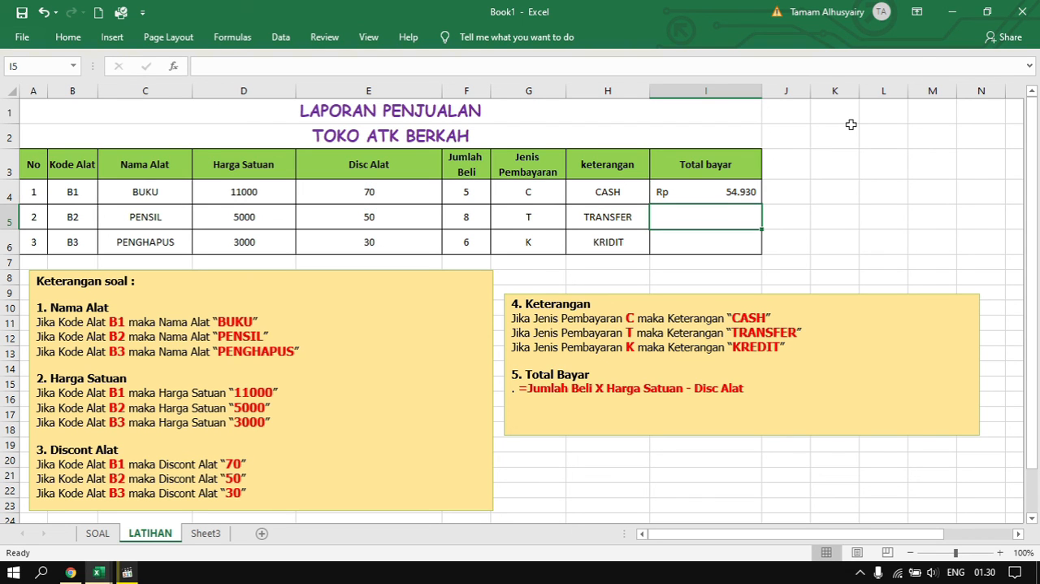
click(729, 191)
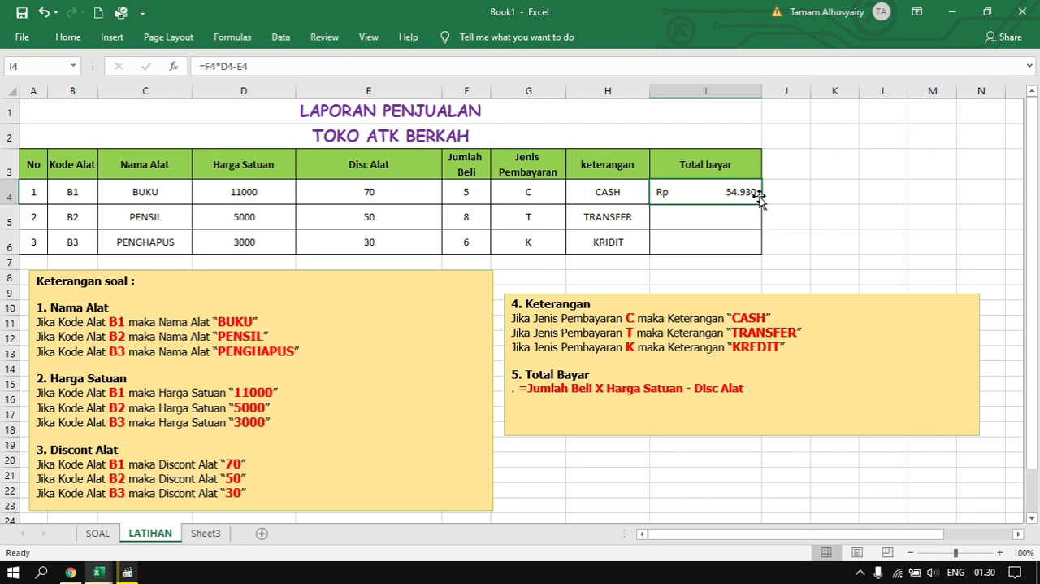
drag(759, 198, 758, 245)
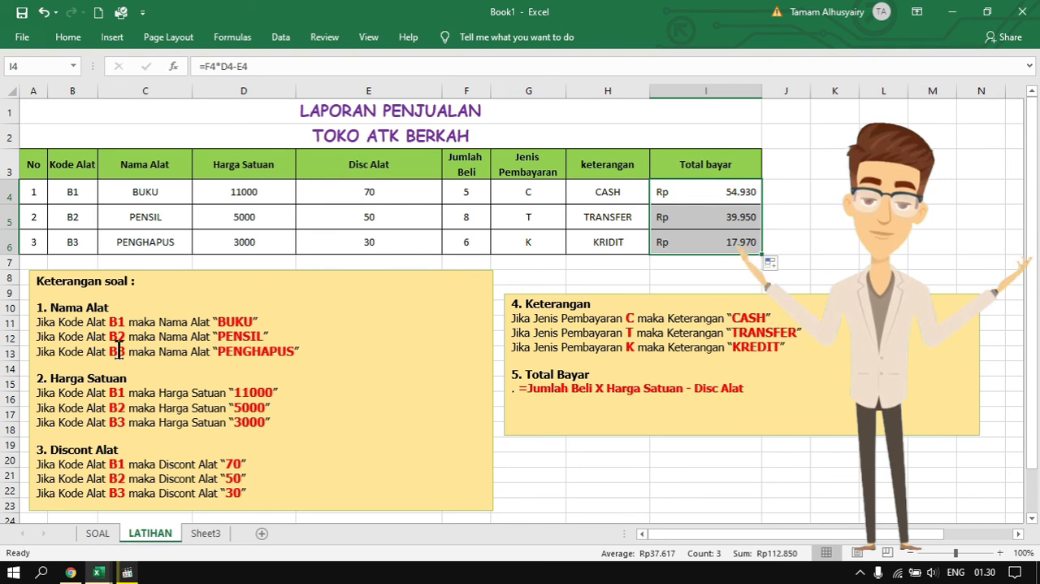
Open the SOAL sheet and look over the Toko Bunga Florist exercise columns from Nama Bunga to Total bayar
click(96, 532)
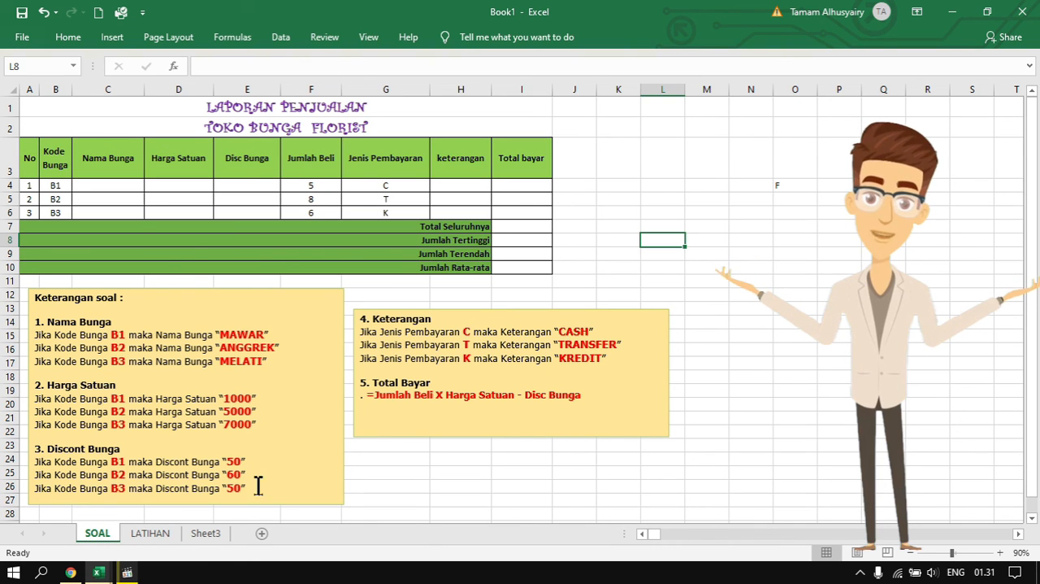
click(215, 197)
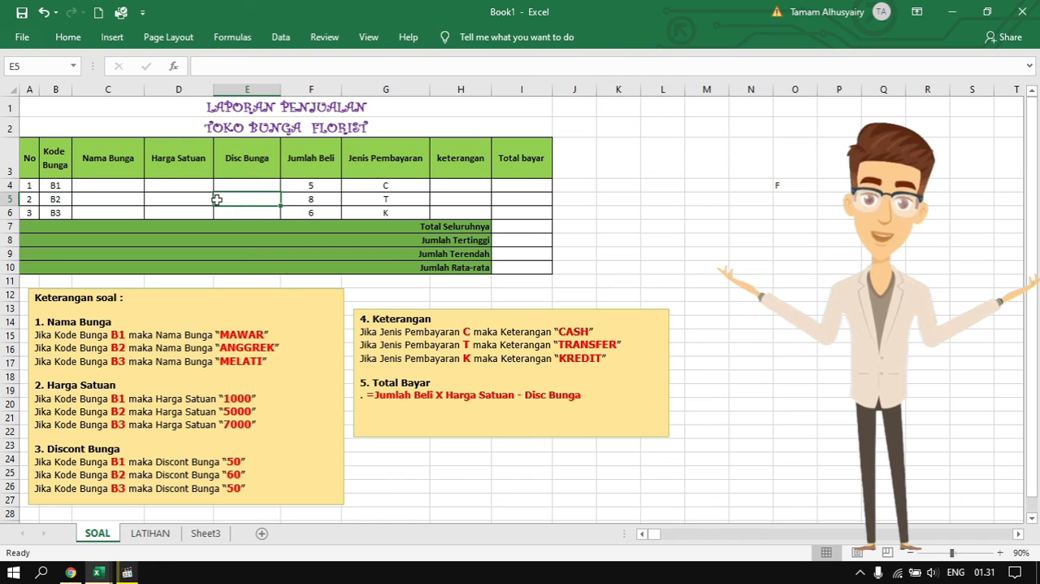
click(91, 163)
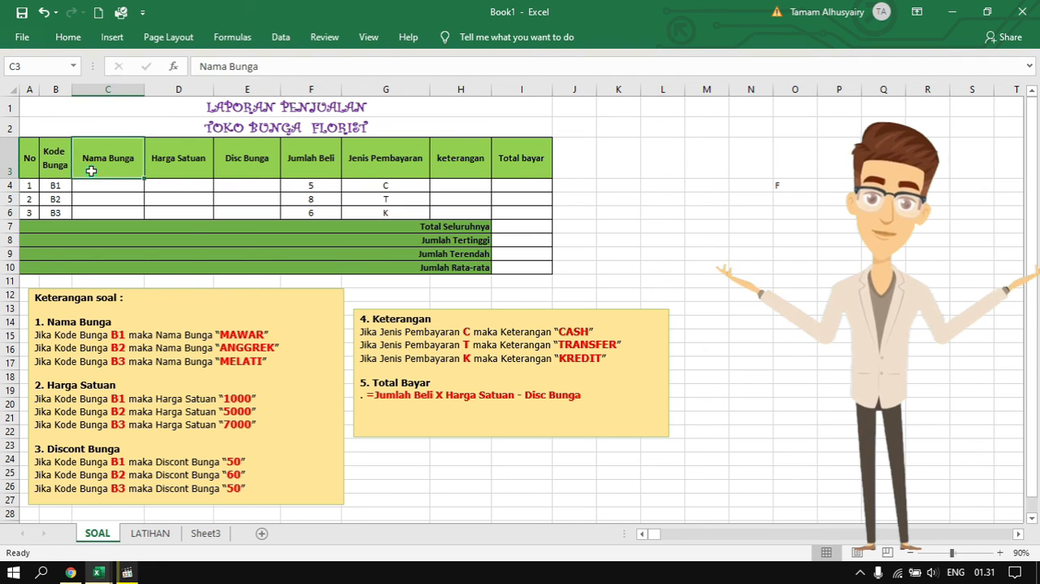
click(180, 186)
click(252, 172)
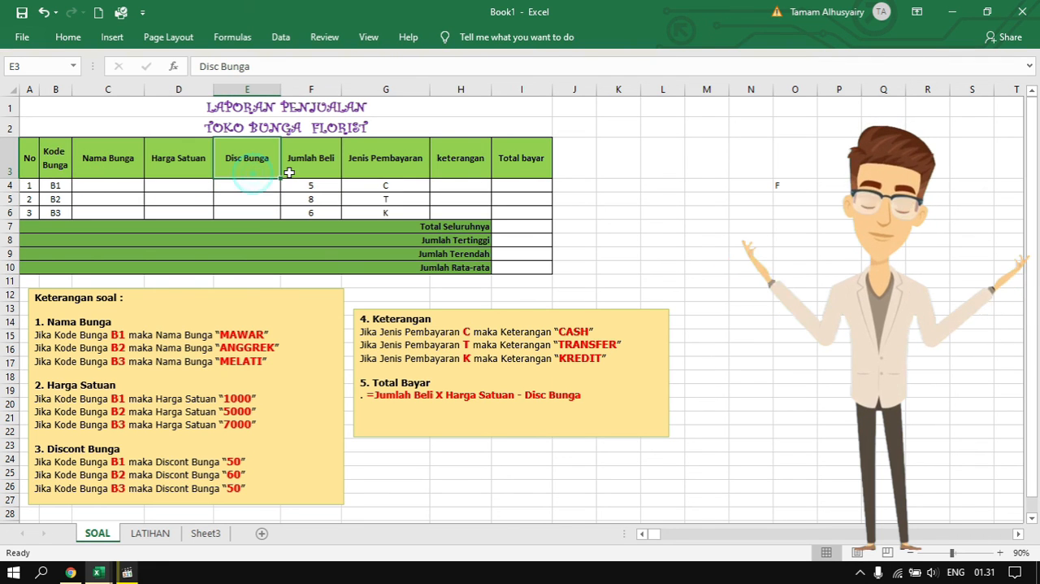
click(465, 176)
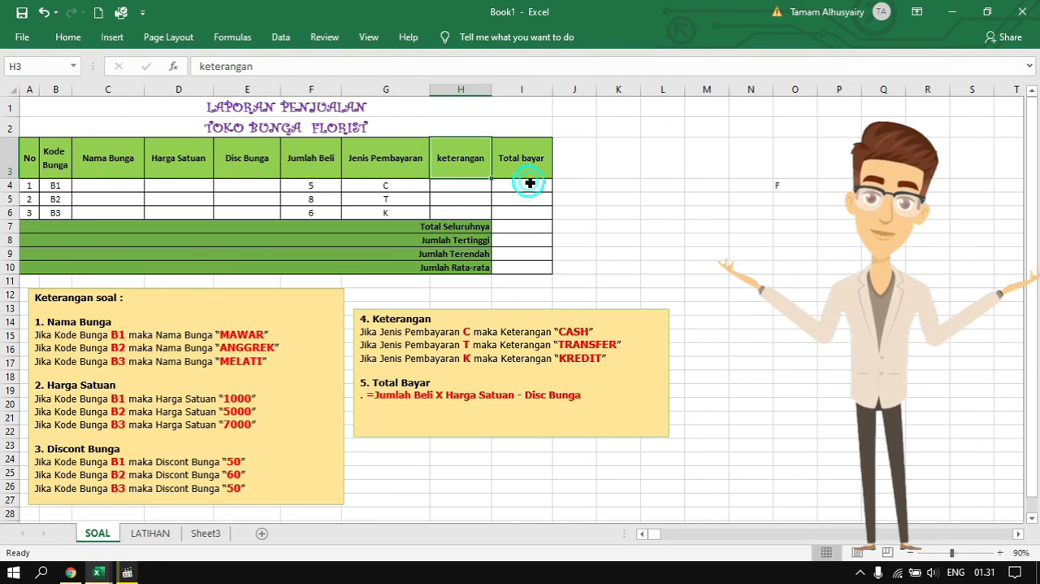
click(532, 184)
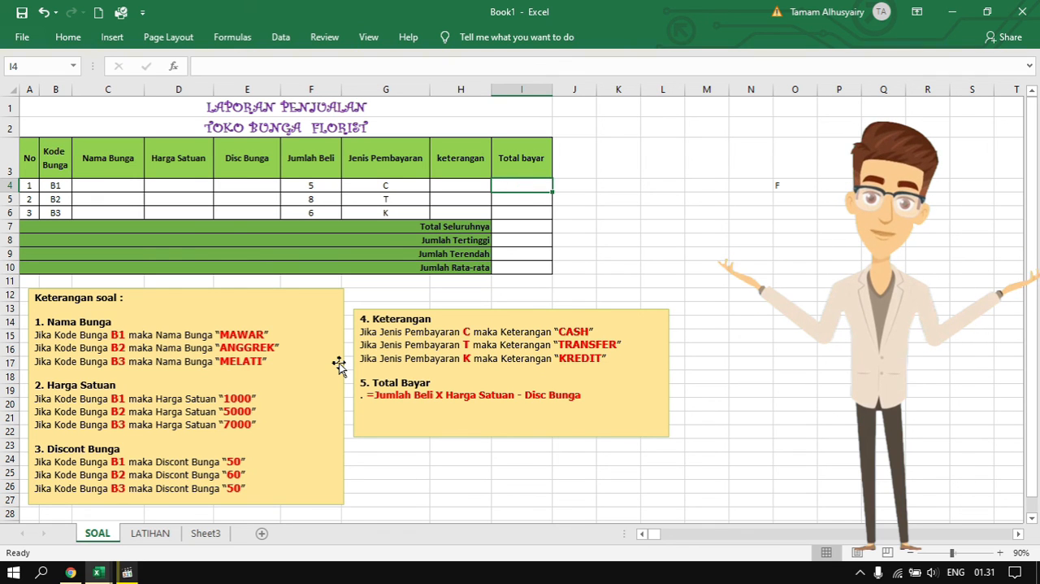